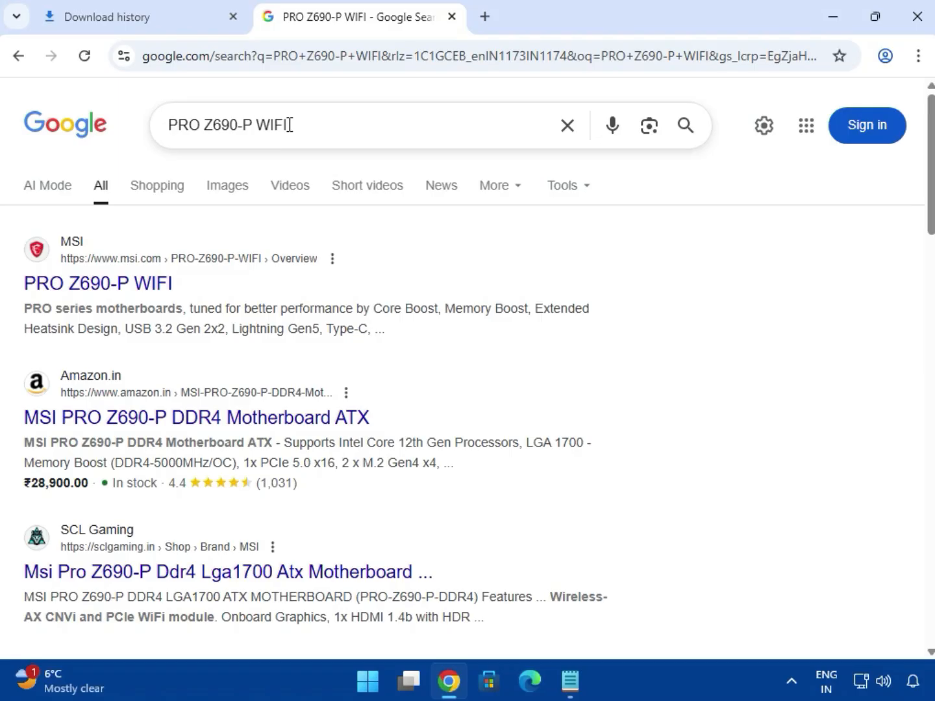
Step: Open MSI's PRO Z690-P WIFI product page from the search results and go to its support section
left_click_drag(289, 125, 178, 123)
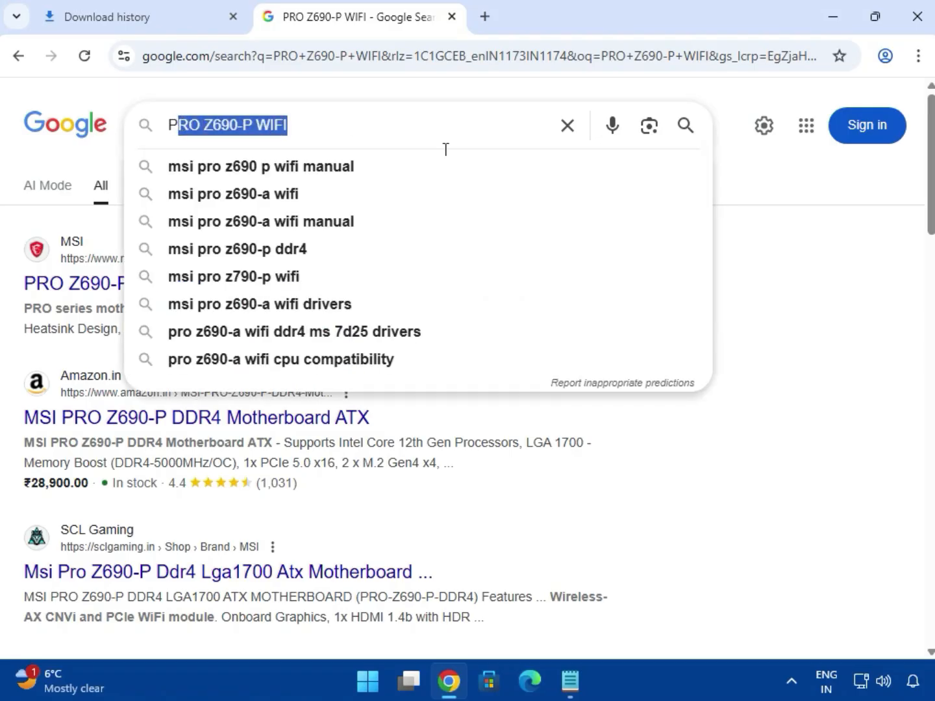
left_click(812, 256)
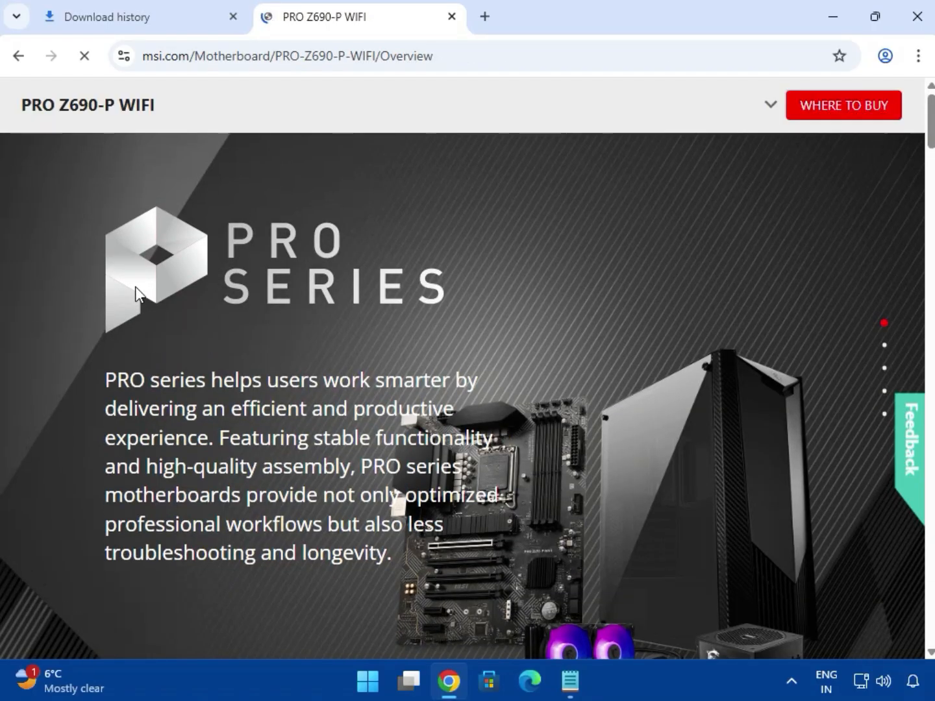
left_click(769, 108)
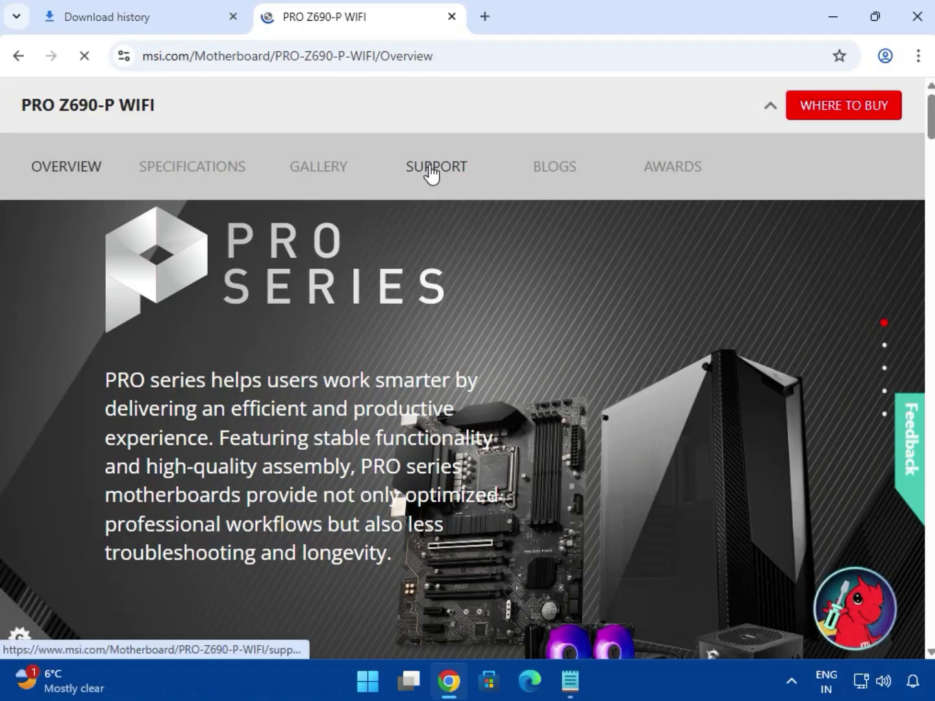
left_click(430, 166)
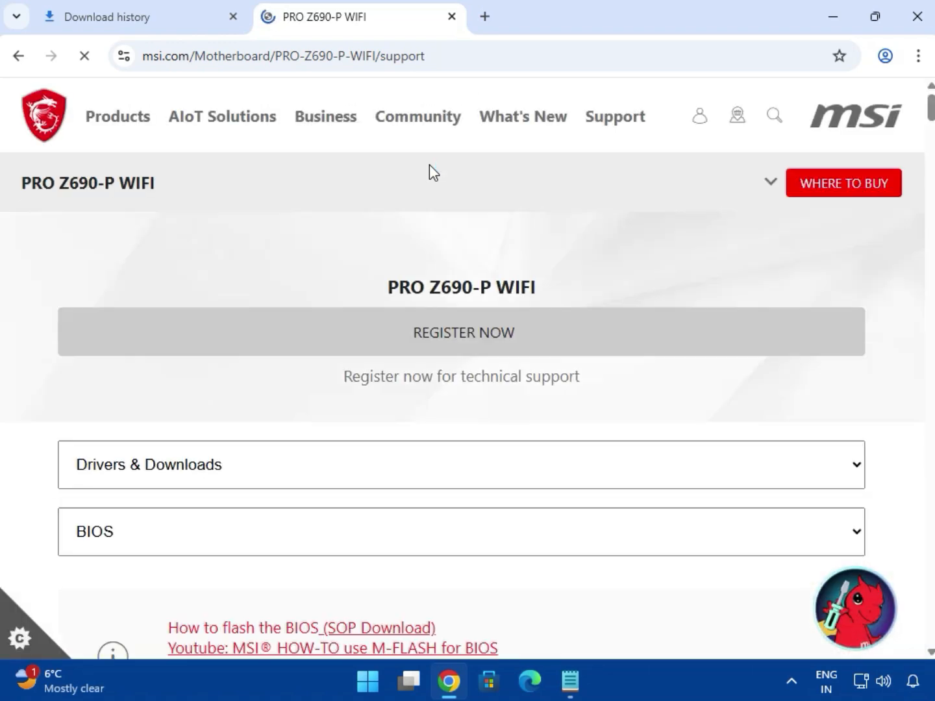
Step: Show the Driver downloads for the motherboard and choose Win11 64 as the operating system
scroll(423, 371, "down", 1)
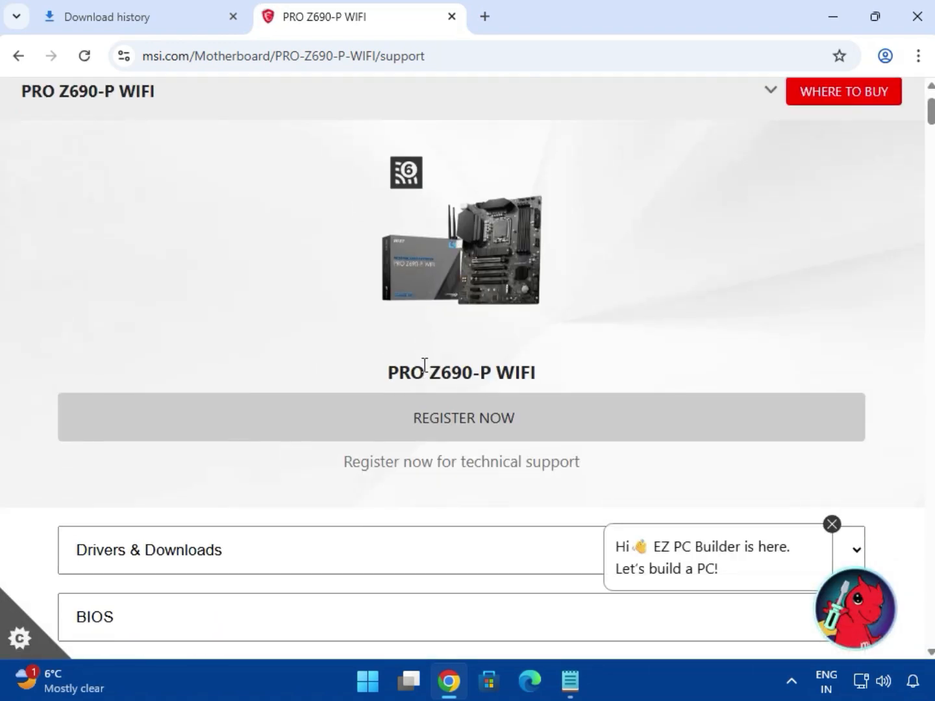
scroll(423, 370, "down", 4)
left_click(162, 357)
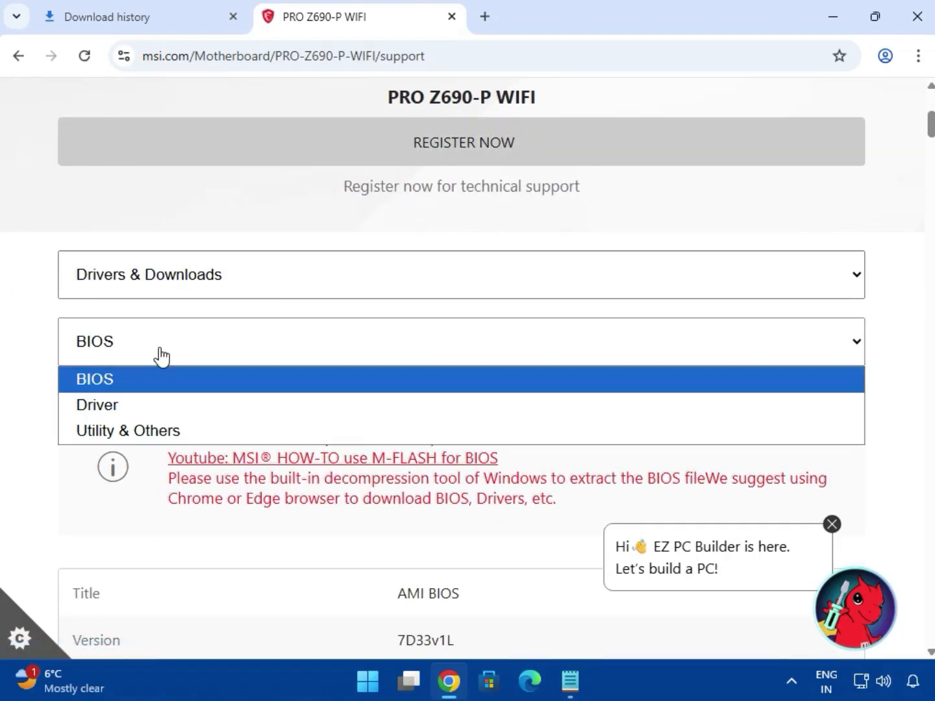
left_click(161, 409)
scroll(334, 407, "down", 3)
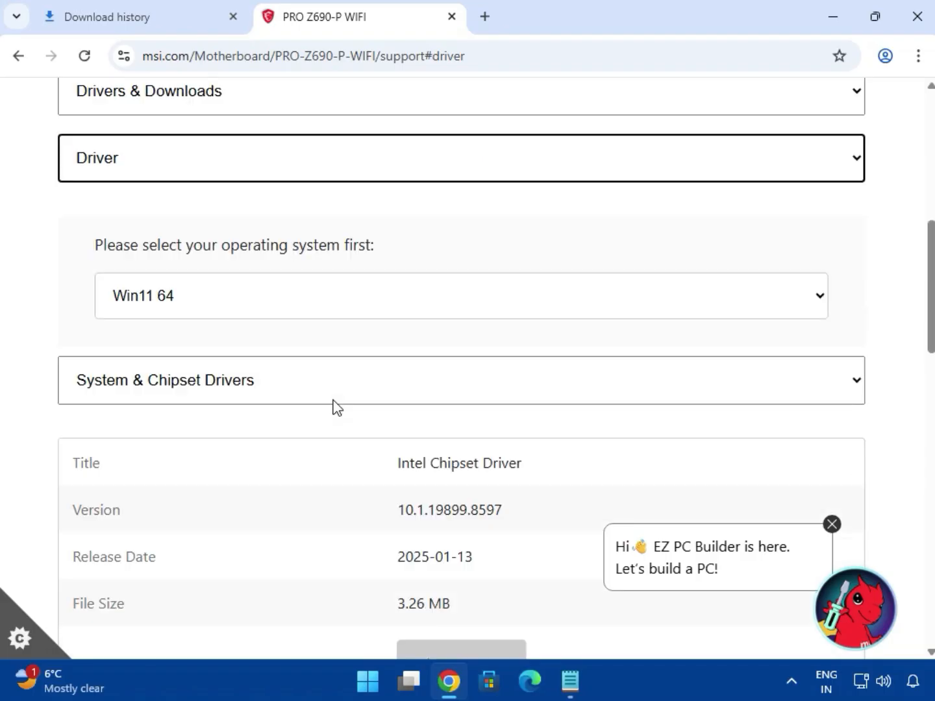
left_click(265, 306)
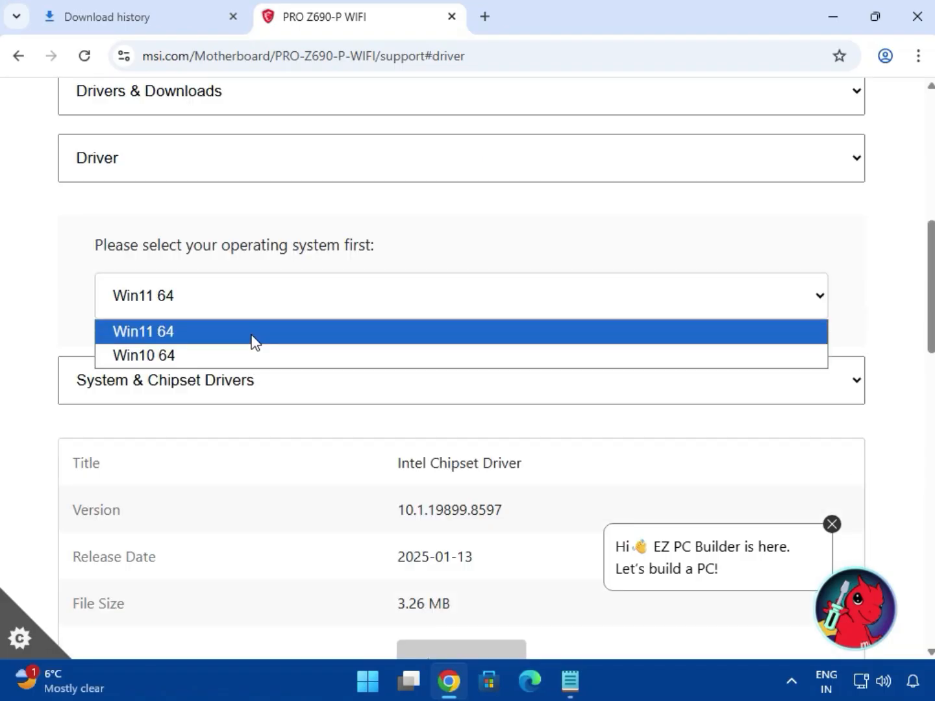
left_click(250, 337)
scroll(253, 338, "down", 3)
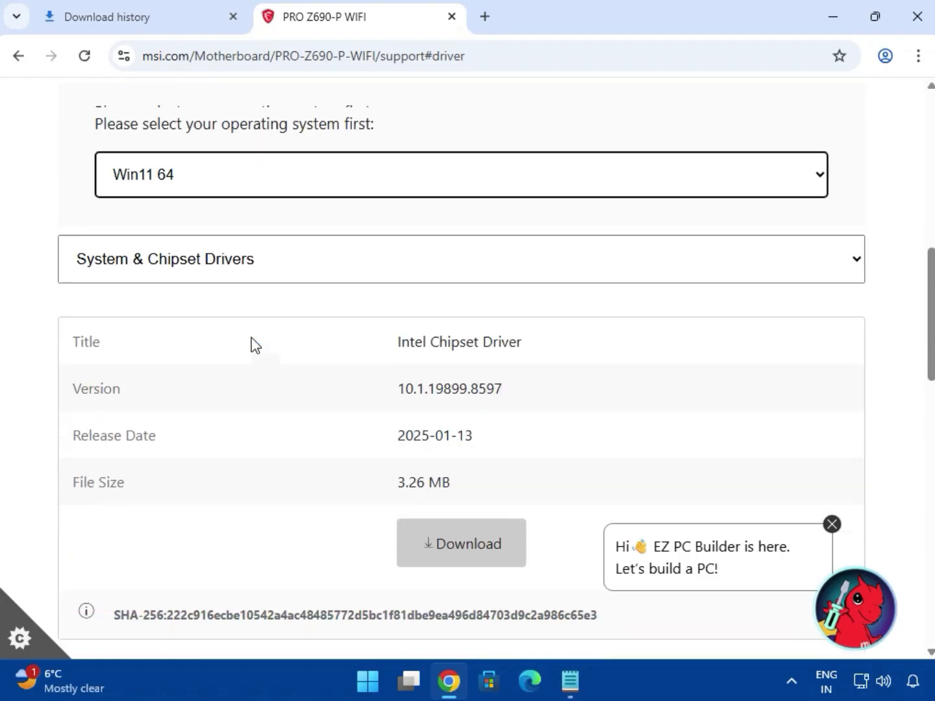
Step: Download the Intel Chipset Driver from the System & Chipset Drivers category
left_click(201, 195)
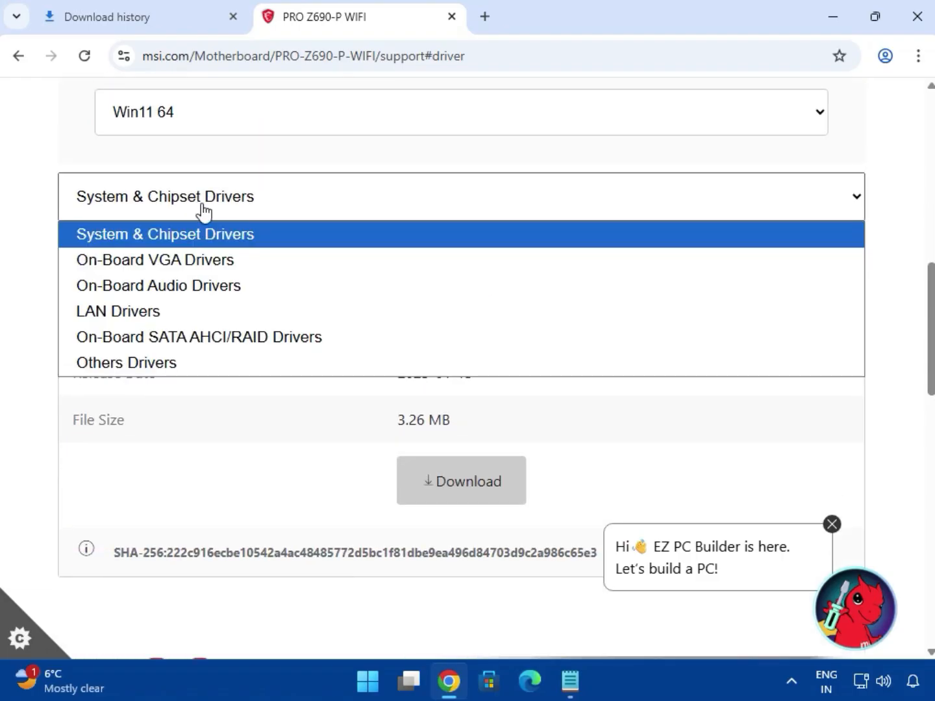
left_click(208, 232)
left_click_drag(413, 279, 536, 311)
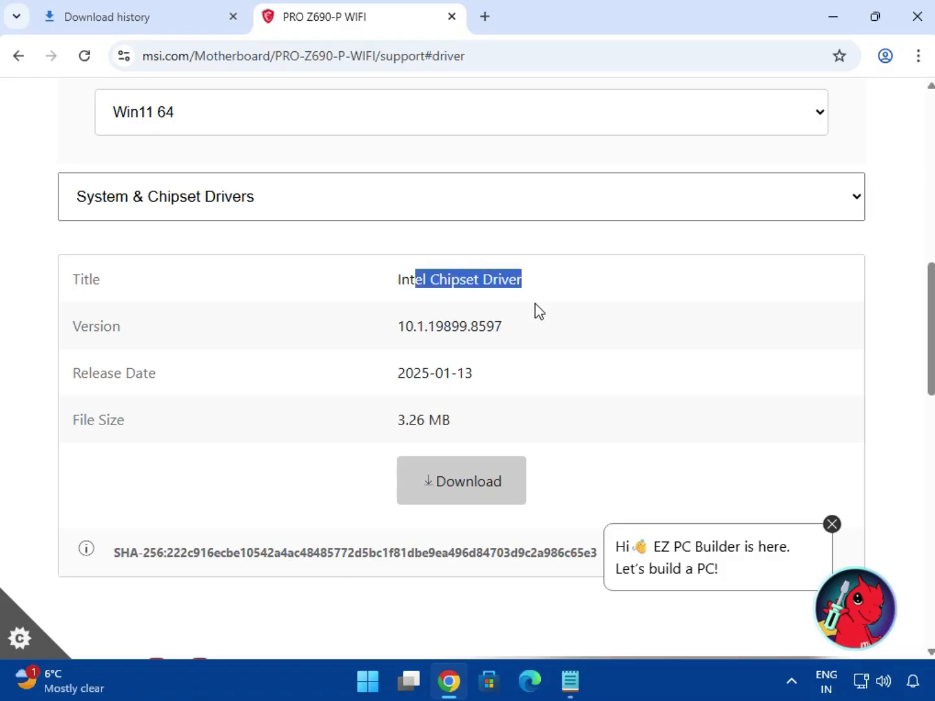
left_click(436, 498)
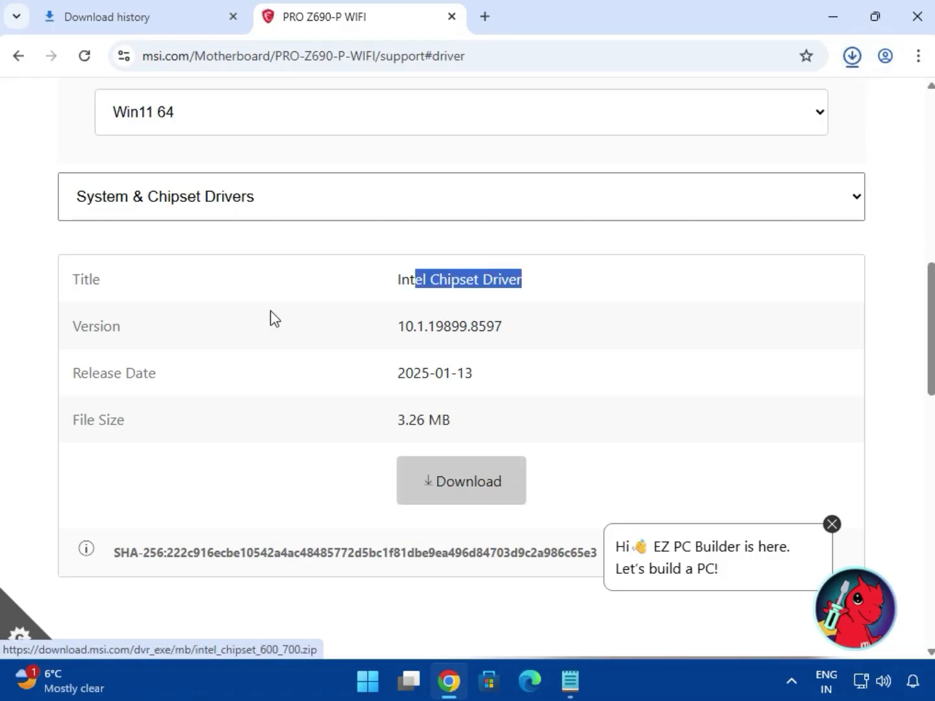
Step: Switch the category to On-Board VGA Drivers and download the Intel SVGA Drivers
left_click(269, 207)
left_click(260, 261)
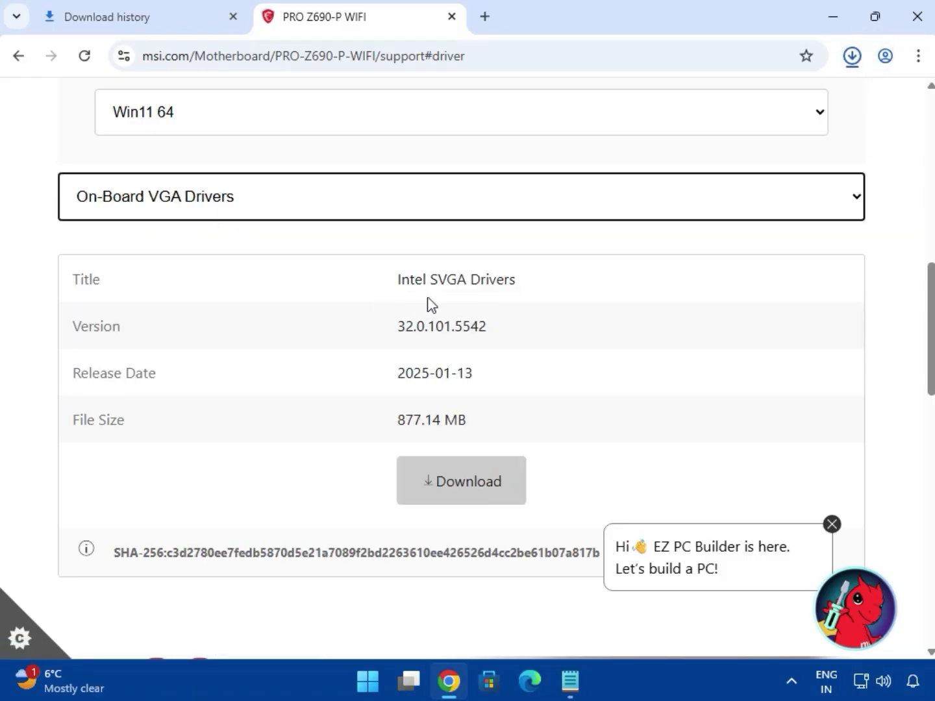
left_click_drag(428, 280, 569, 286)
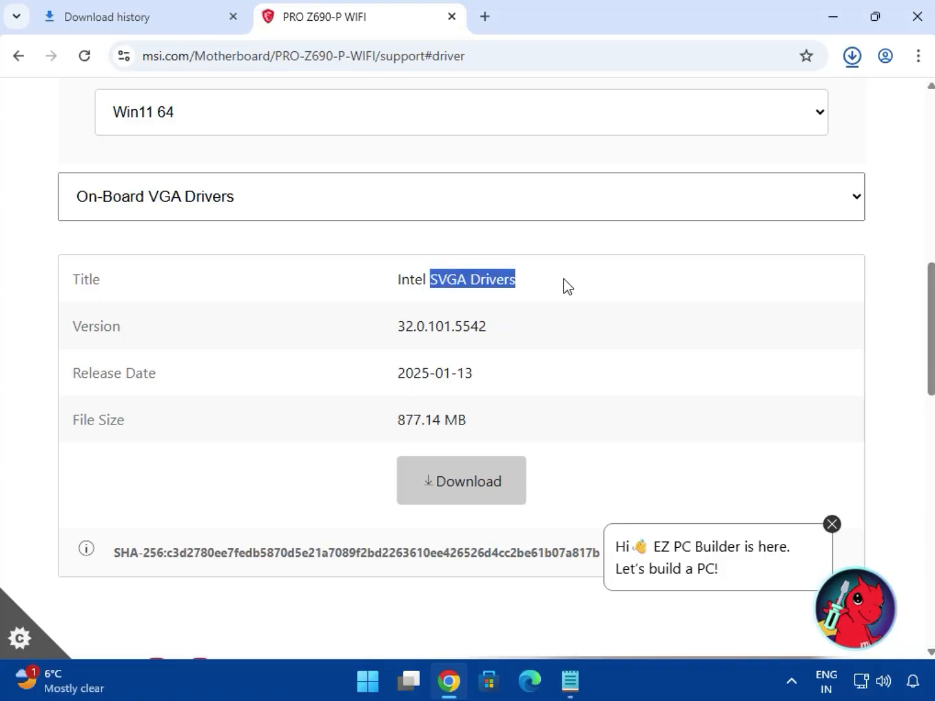
left_click(453, 497)
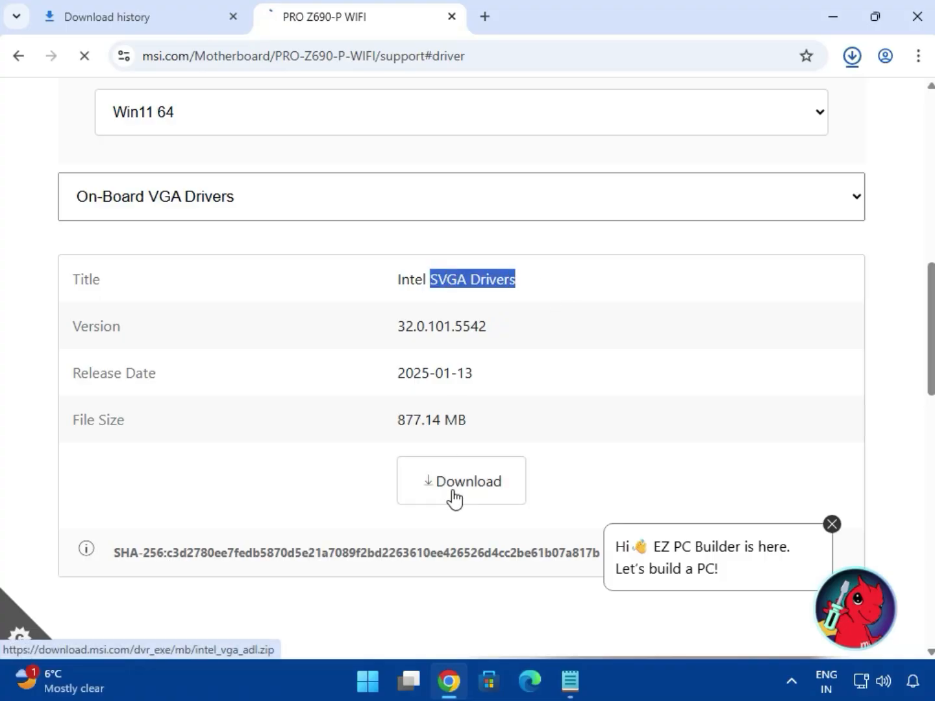
Step: Switch the category to On-Board Audio Drivers and download the Realtek HD Universal Driver
left_click(279, 225)
left_click(259, 285)
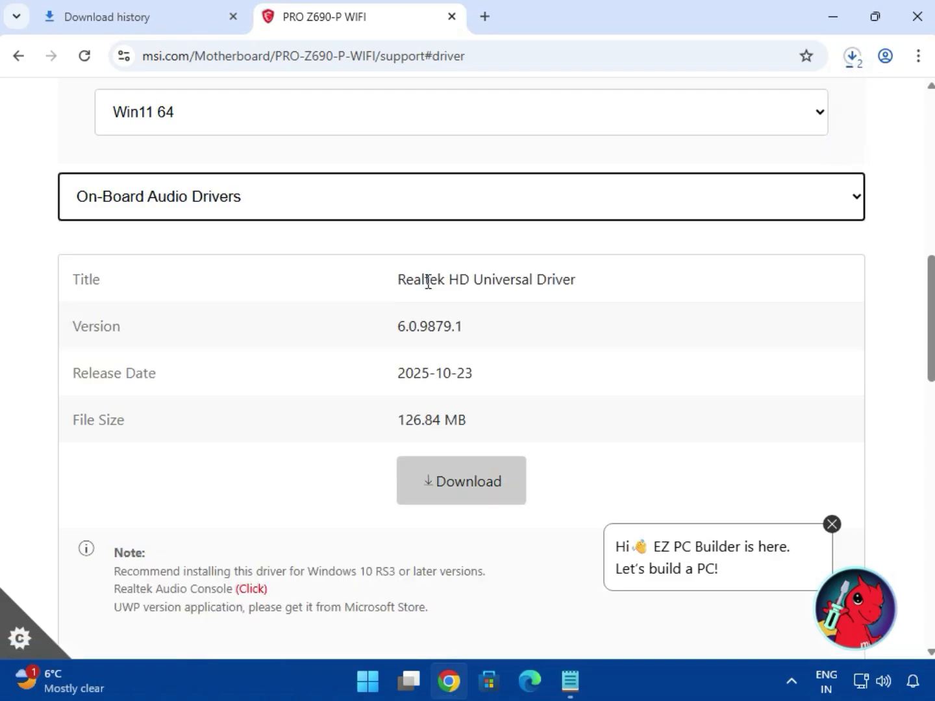
left_click_drag(428, 281, 576, 279)
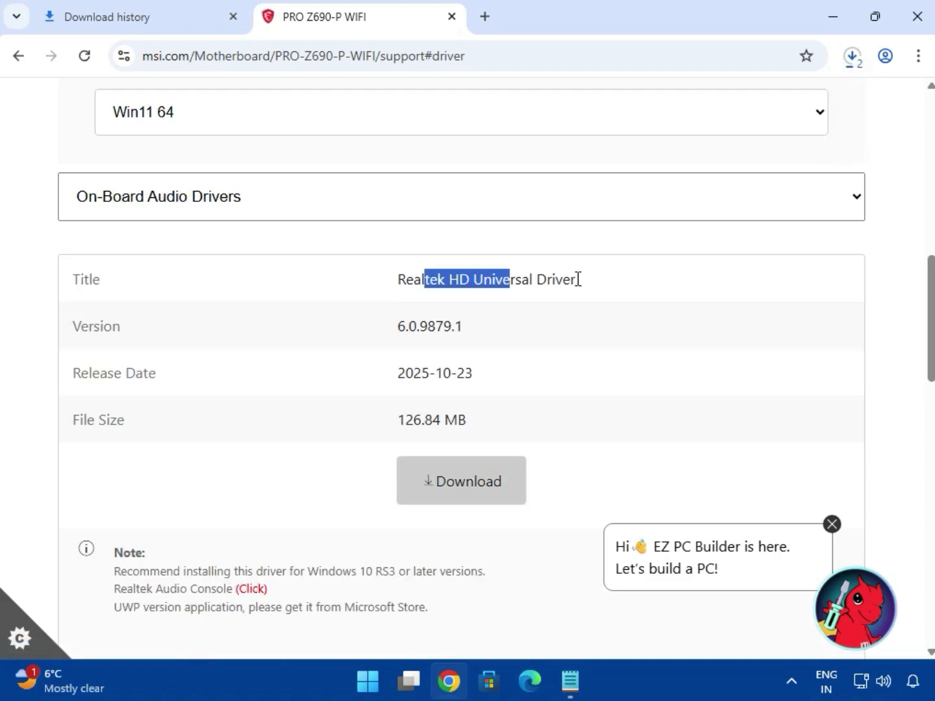
left_click(455, 499)
Step: Switch the category to LAN Drivers and download the Realtek PCI-E Ethernet Drivers
left_click(224, 218)
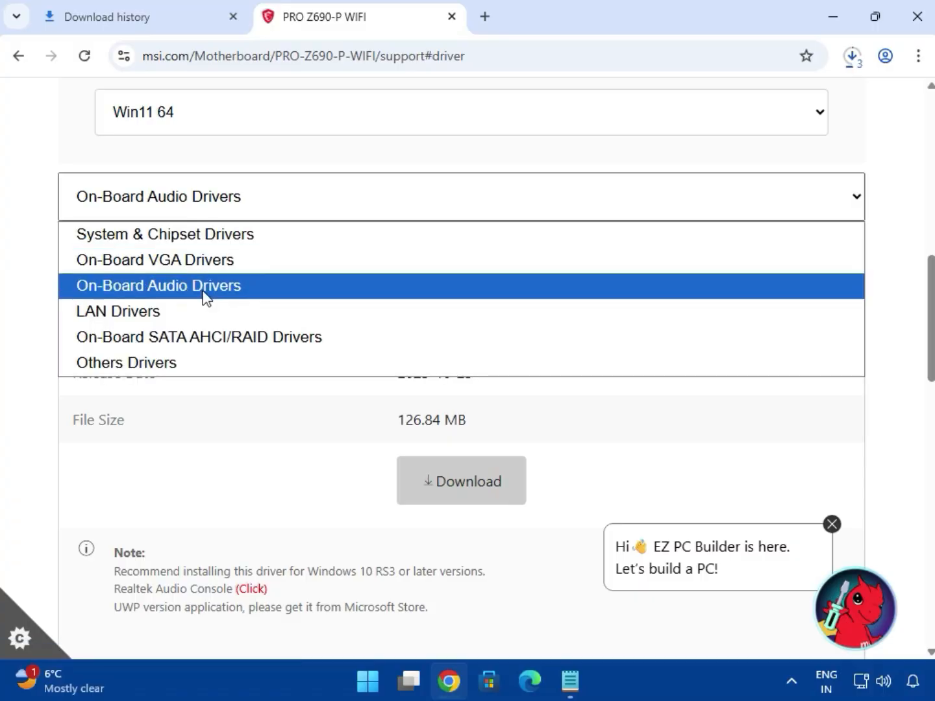
left_click(203, 315)
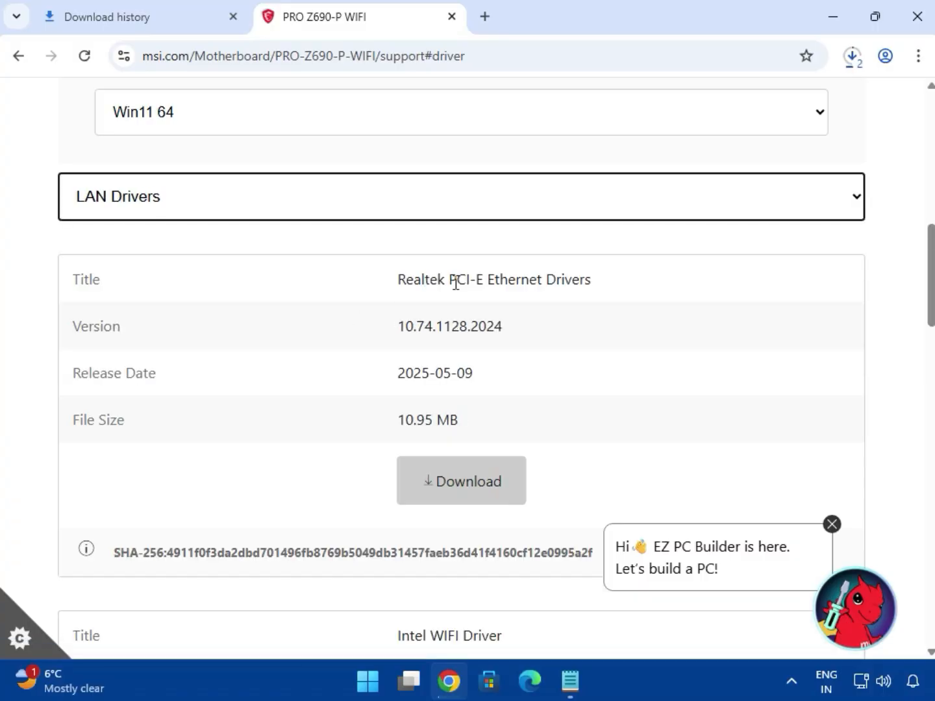
left_click_drag(449, 278, 592, 281)
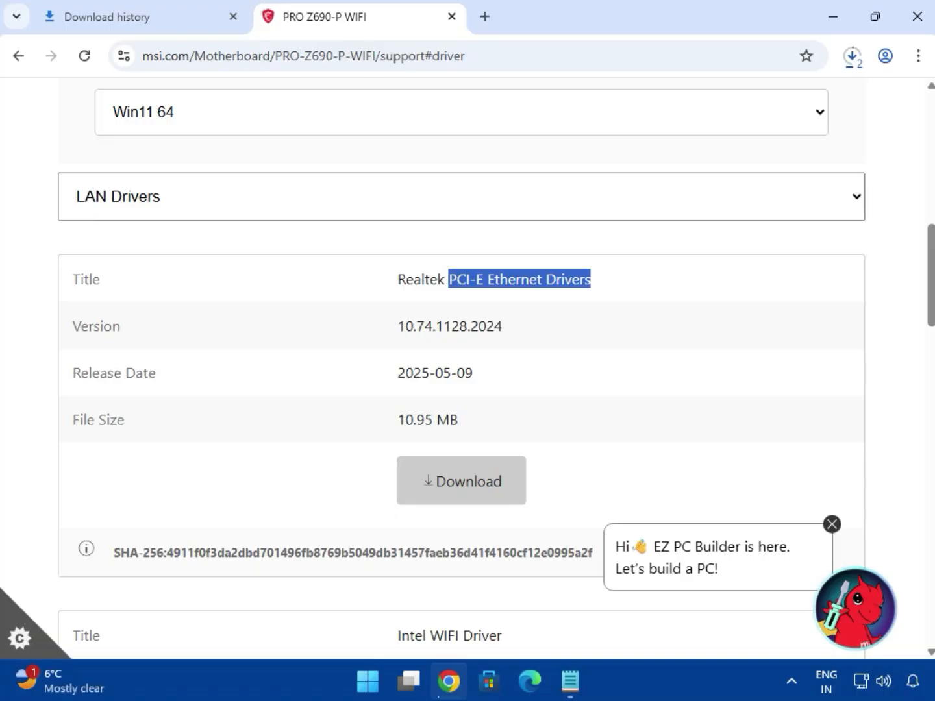
left_click(464, 470)
Step: Download the Intel WIFI Driver from the LAN Drivers category
scroll(474, 454, "down", 3)
left_click_drag(430, 452, 519, 454)
left_click(463, 651)
Step: Download the BlueTooth Driver listed below the WIFI driver
scroll(480, 566, "down", 4)
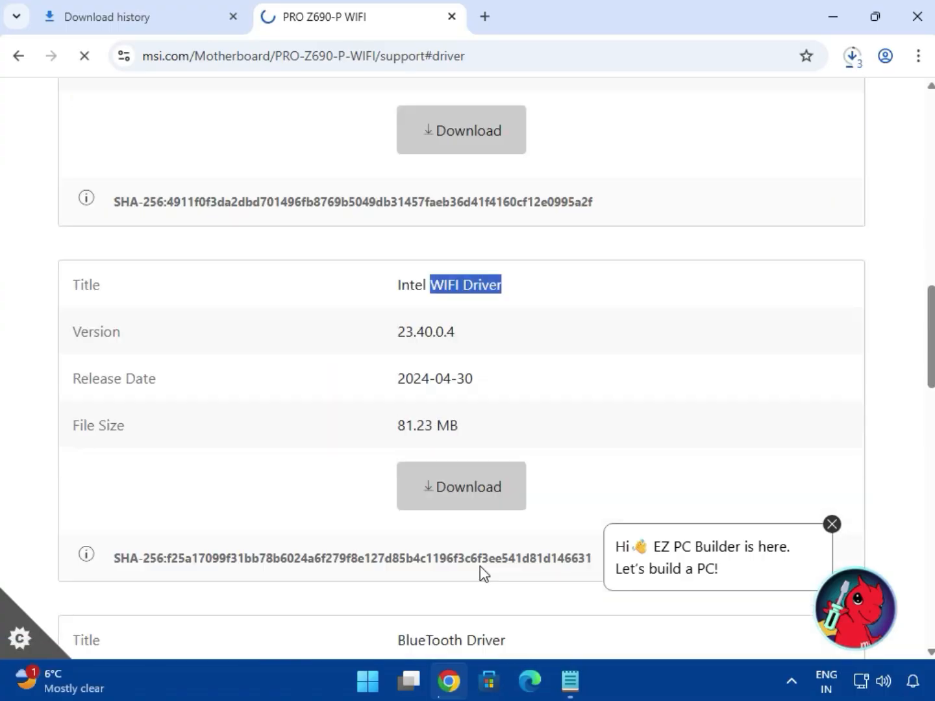
left_click_drag(398, 532, 506, 576)
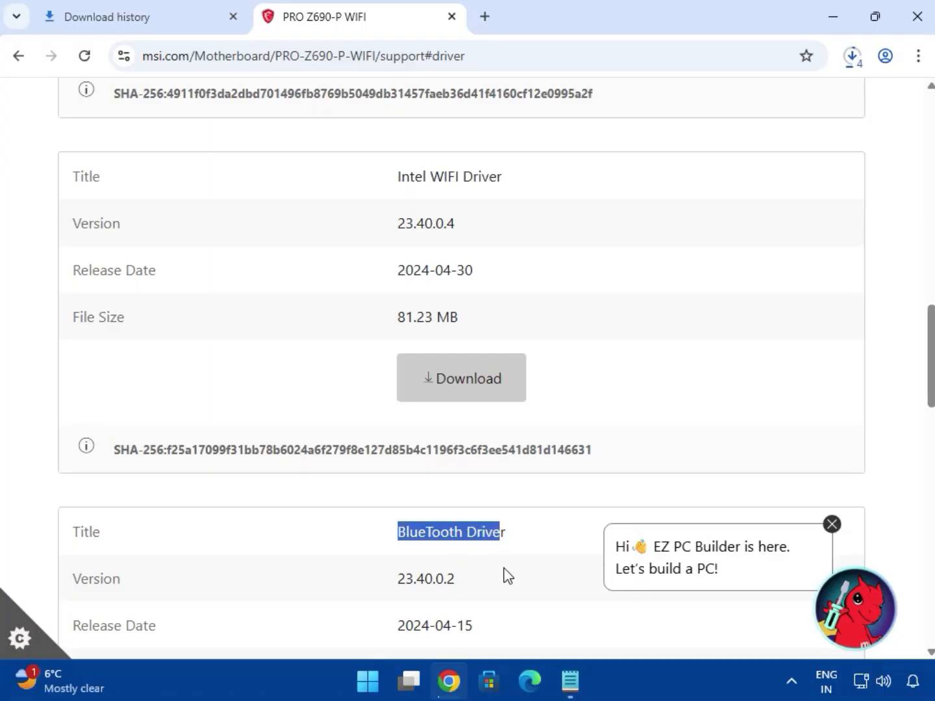
scroll(500, 576, "down", 3)
left_click(459, 548)
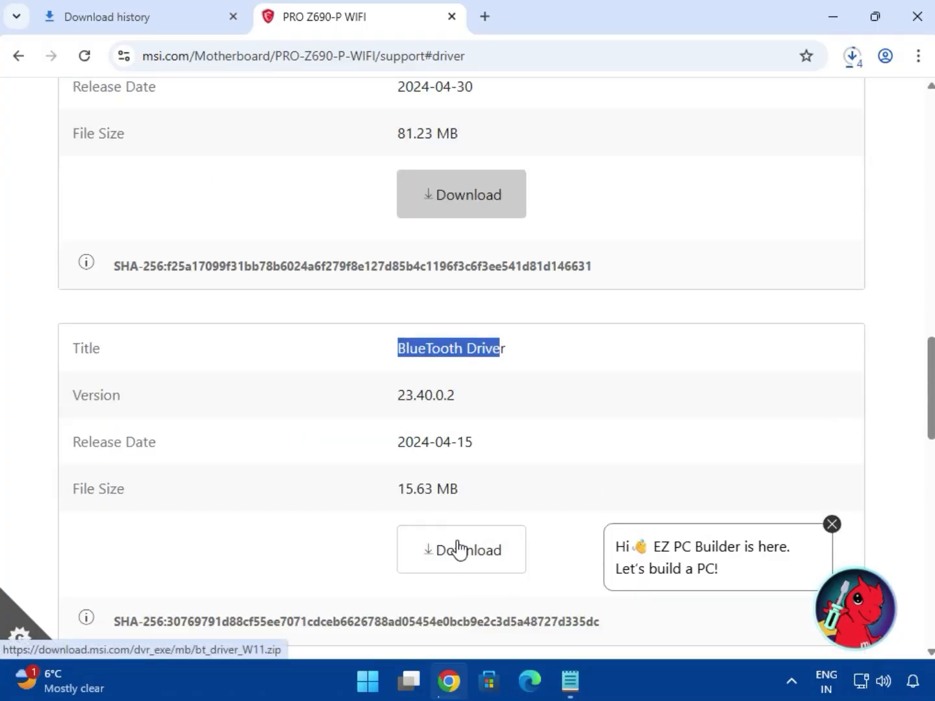
scroll(459, 548, "up", 14)
scroll(250, 505, "down", 2)
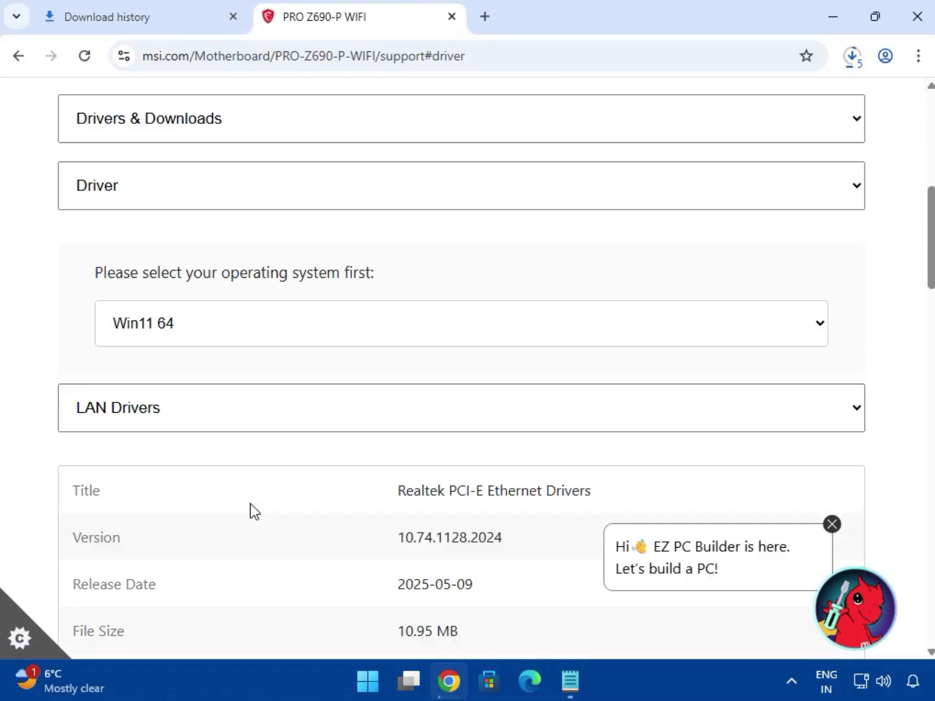
left_click(239, 382)
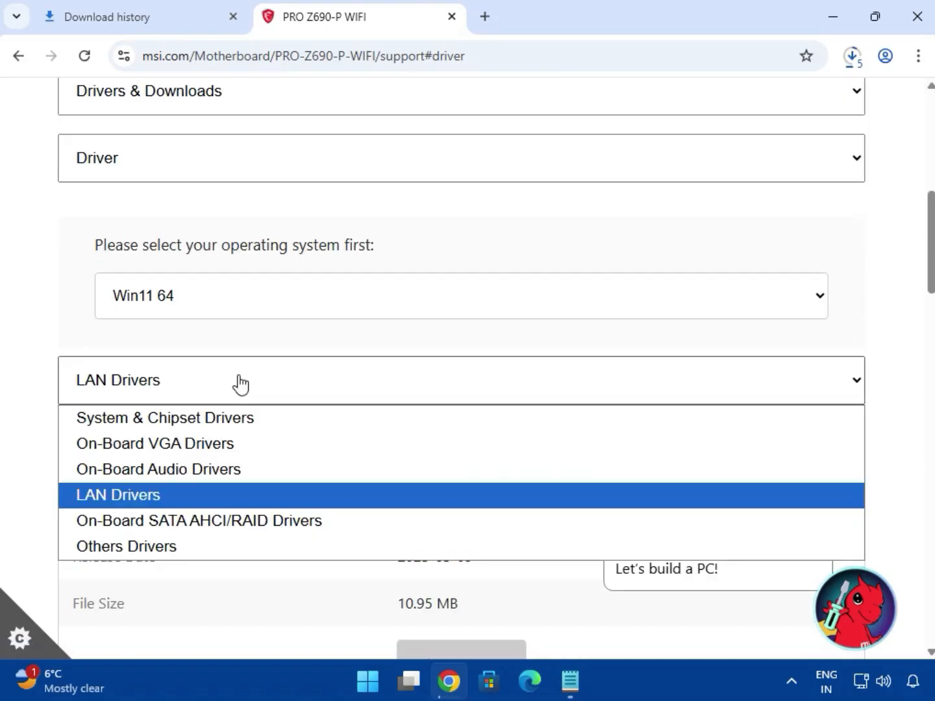
left_click(70, 301)
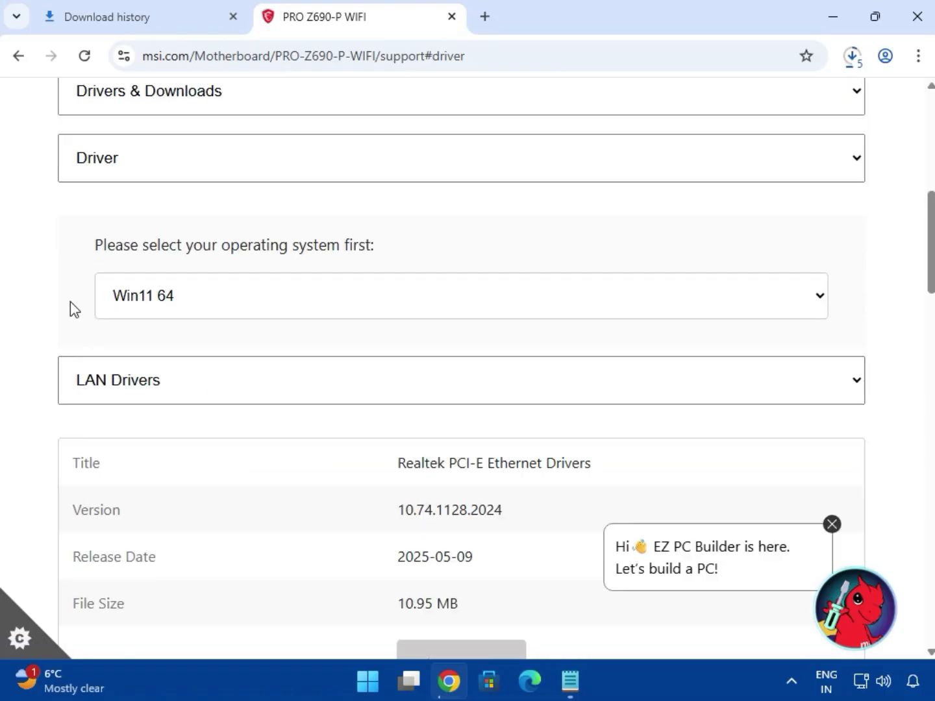
Step: Open the full download history and show bt_drivers (3).zip in its Downloads folder
left_click(852, 56)
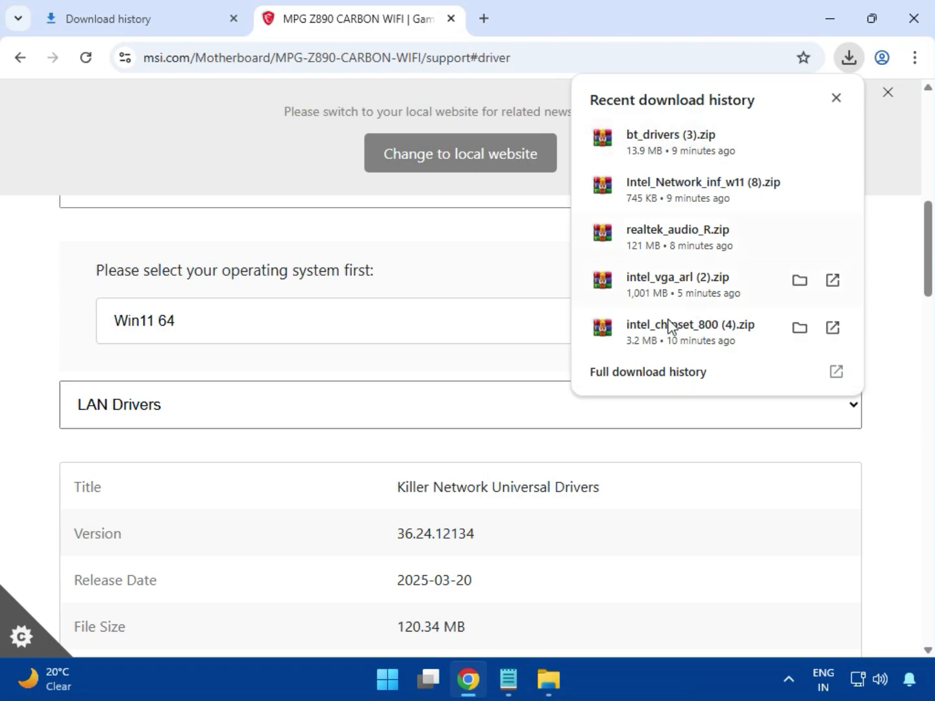
left_click(623, 375)
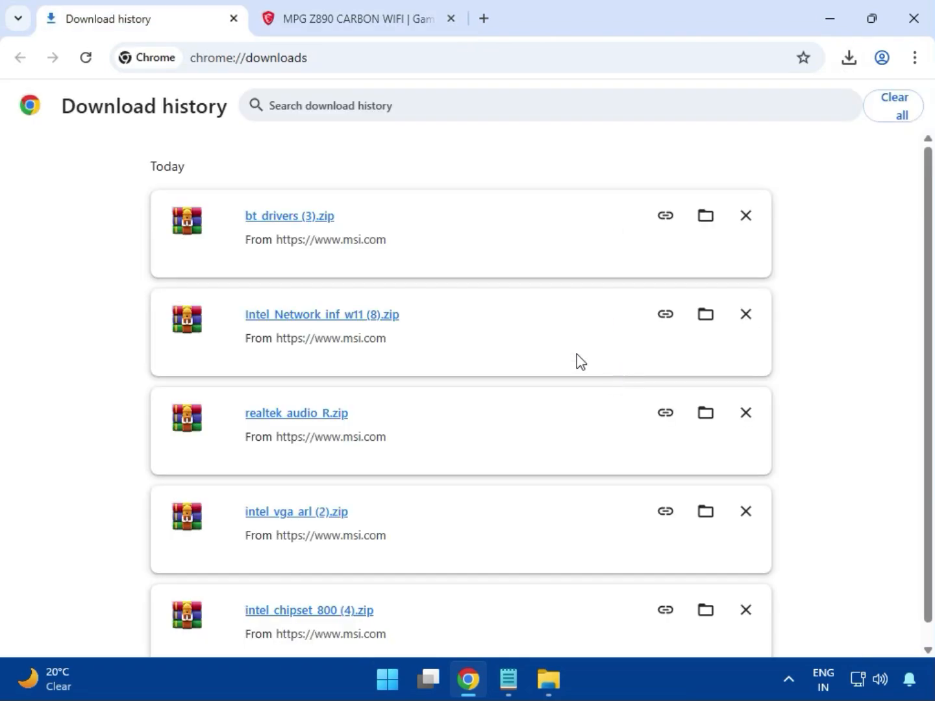
left_click(699, 220)
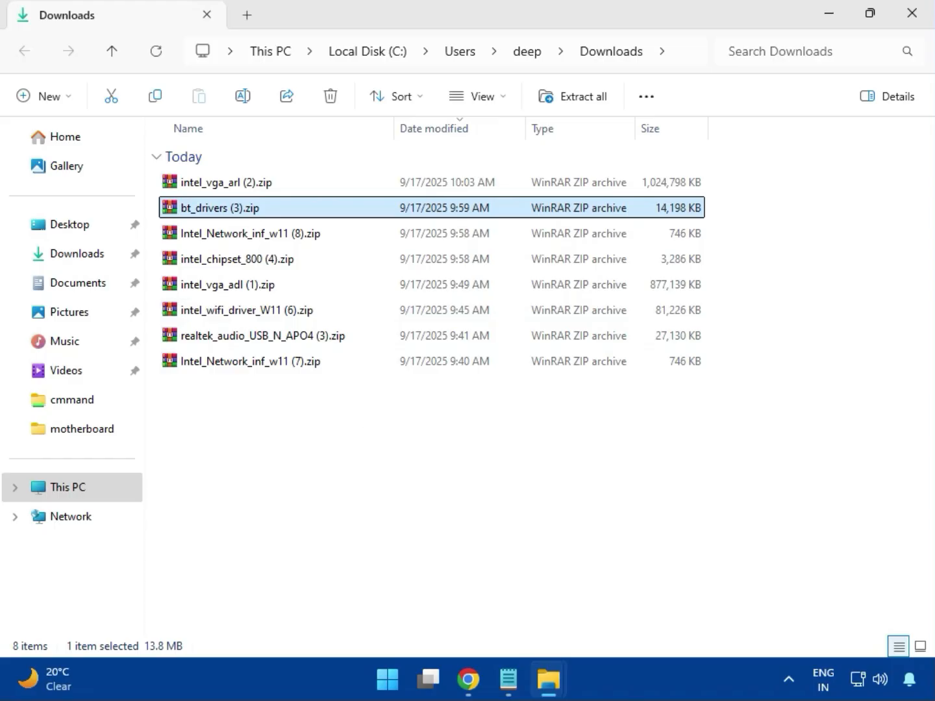
Step: Open the intel_vga_arl (2).zip archive, dismiss the WinRAR purchase notice, and enter the Intel VGA Driver_32.0.101.6629 folder
left_click(259, 191)
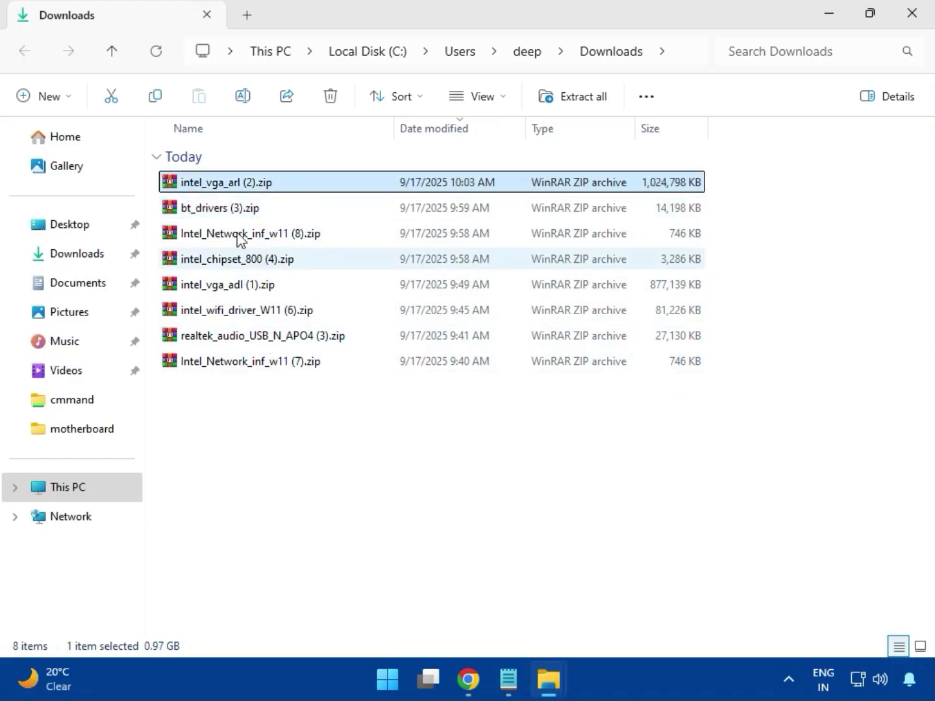
double_click(256, 184)
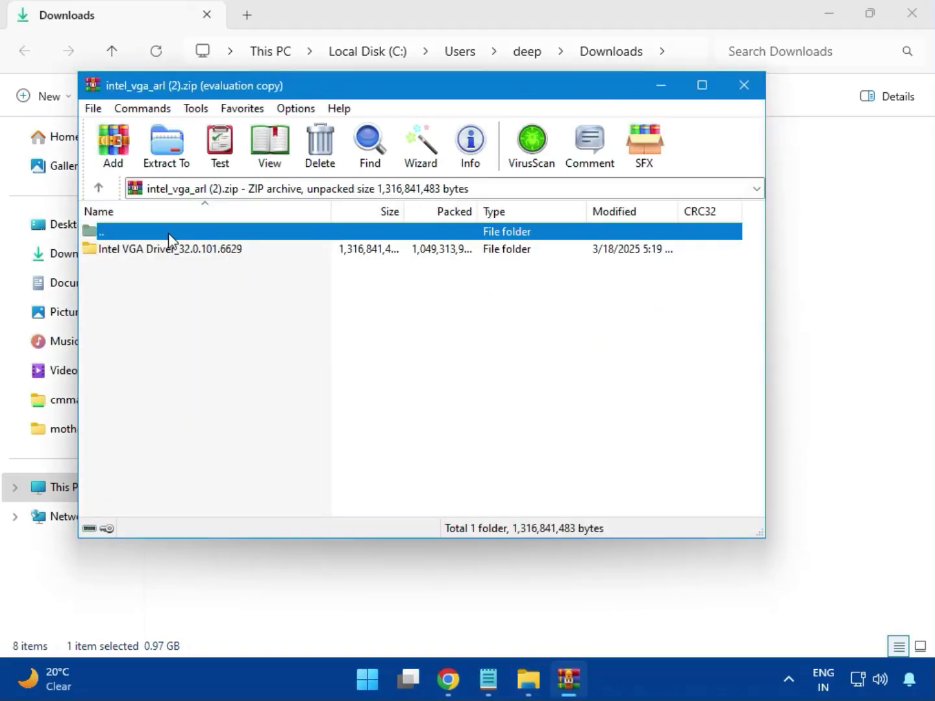
left_click(166, 253)
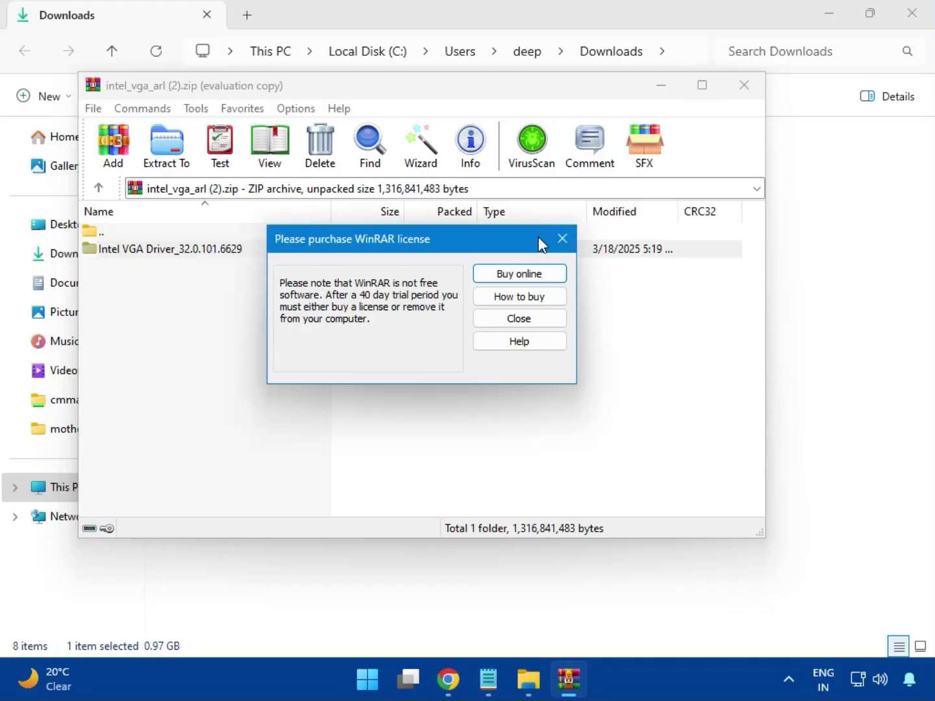
left_click(562, 240)
double_click(194, 249)
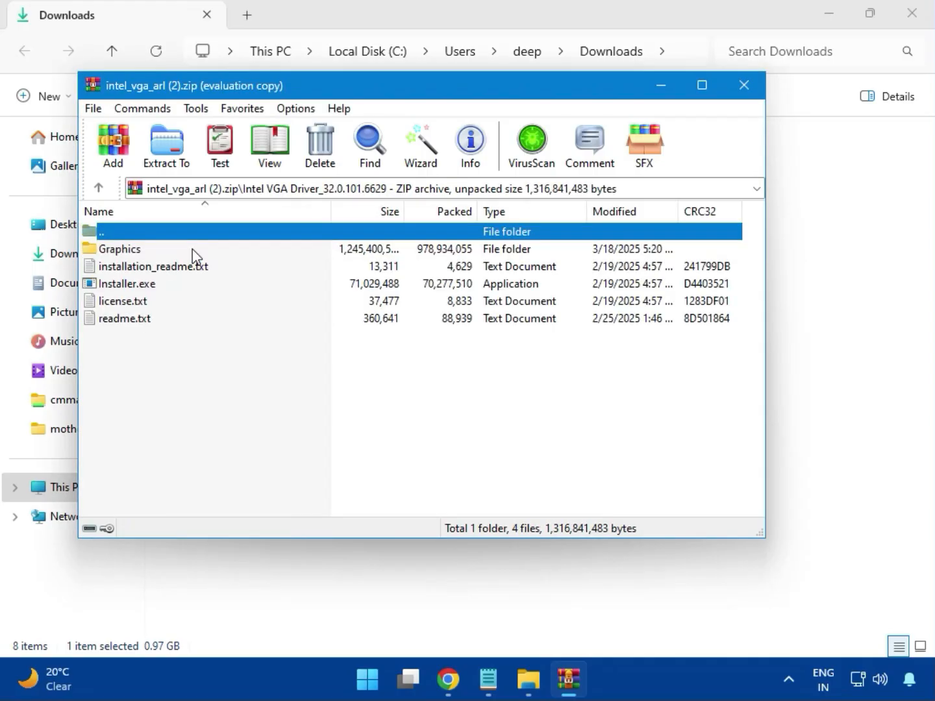
Step: Run Installer.exe from the archive and allow the Intel Graphics Driver Installer to make changes to the device
left_click(155, 284)
double_click(184, 287)
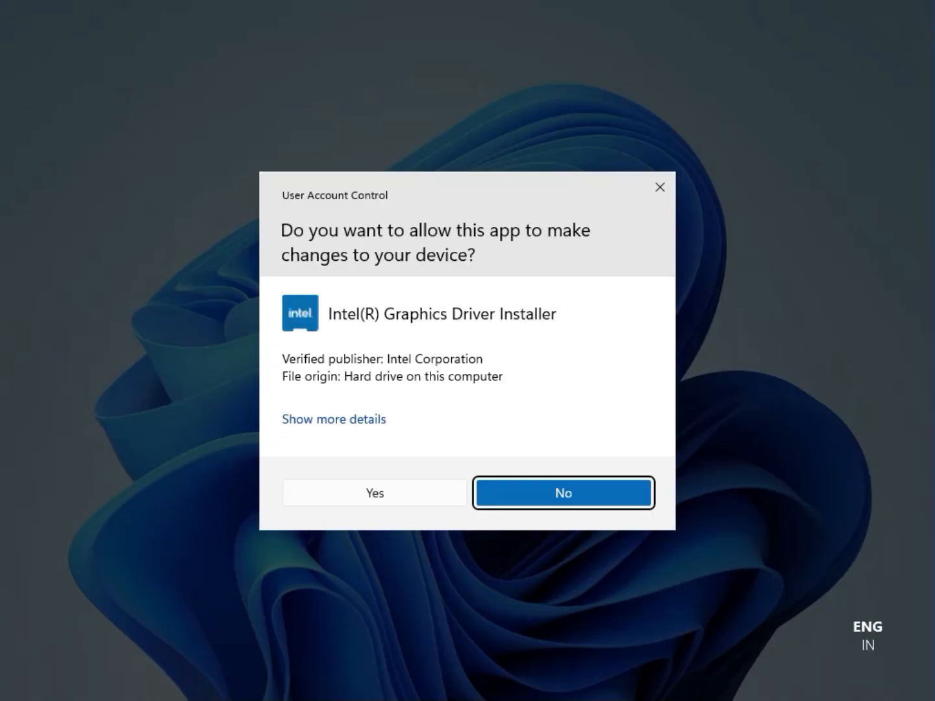
left_click(362, 494)
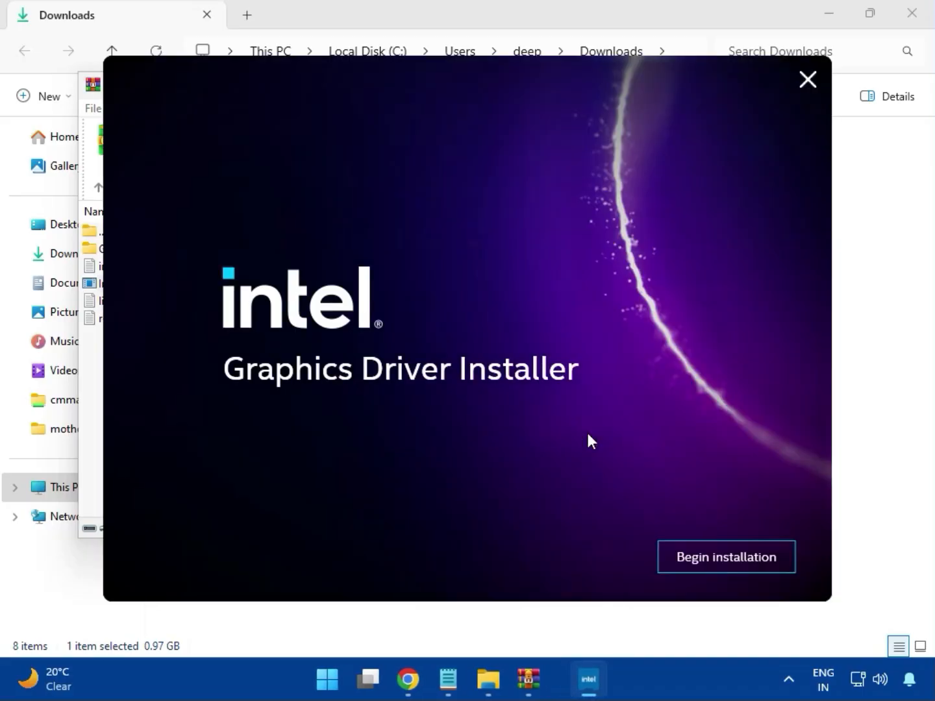
Step: Try to install the Intel graphics driver, and close the installer and the intel_vga_arl (2).zip archive
left_click(715, 557)
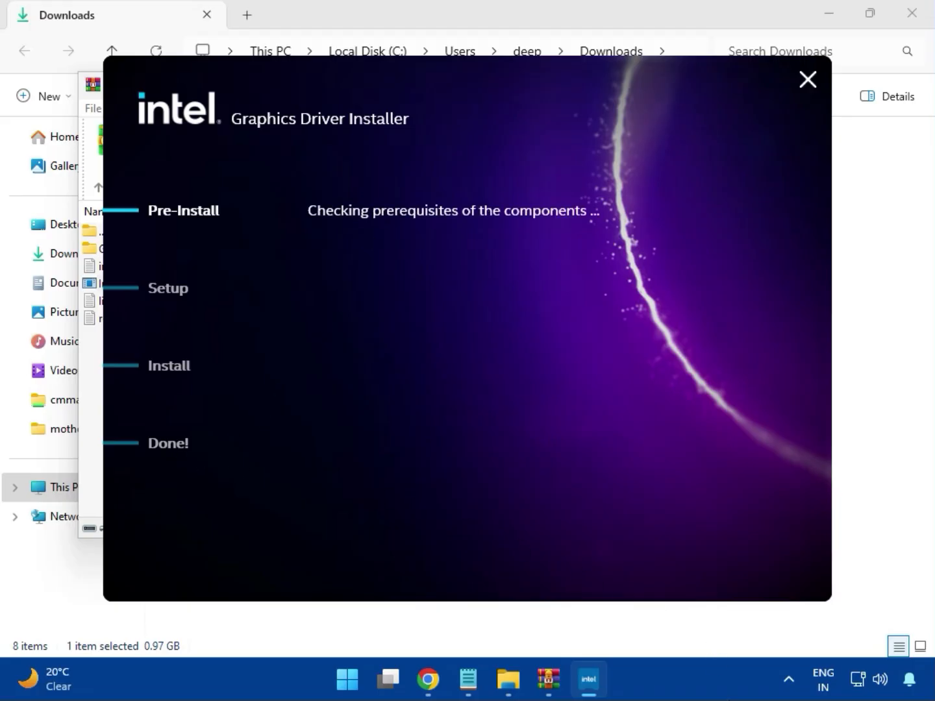
left_click(756, 578)
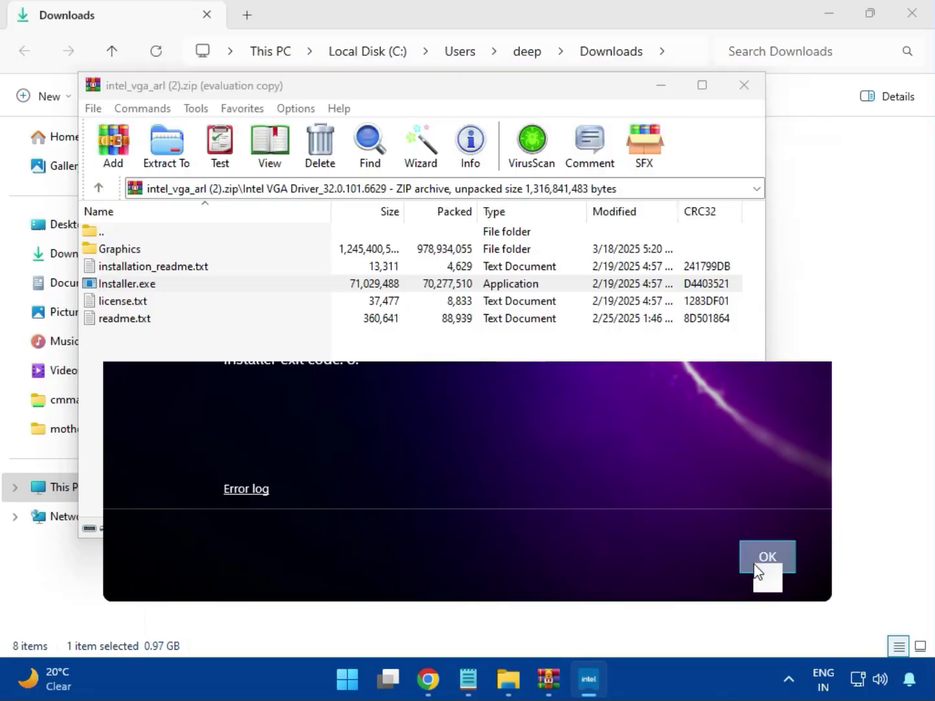
left_click(738, 85)
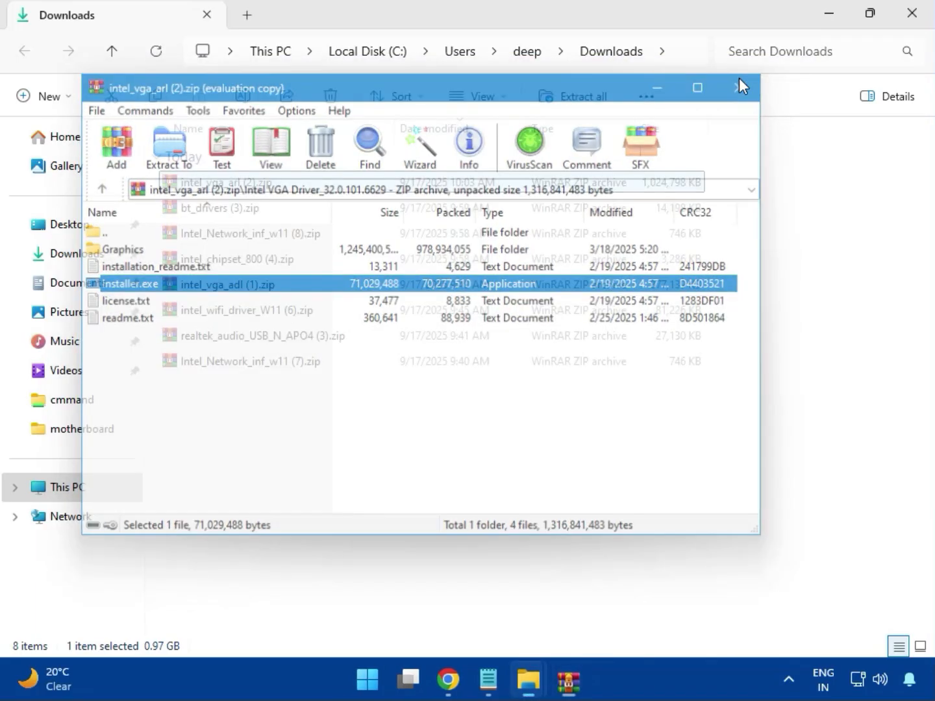
Step: Open bt_drivers (3).zip, enter the Intel BlueTooth Driver_23.70.0.2 folder, and launch Intel Bluetooth.msi
left_click(181, 214)
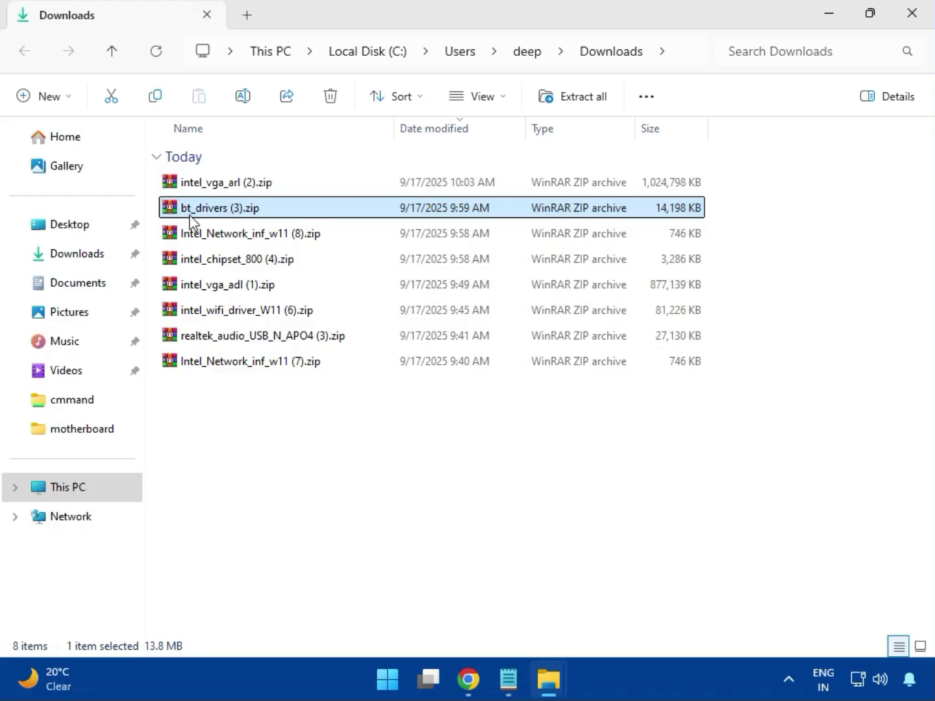
double_click(226, 213)
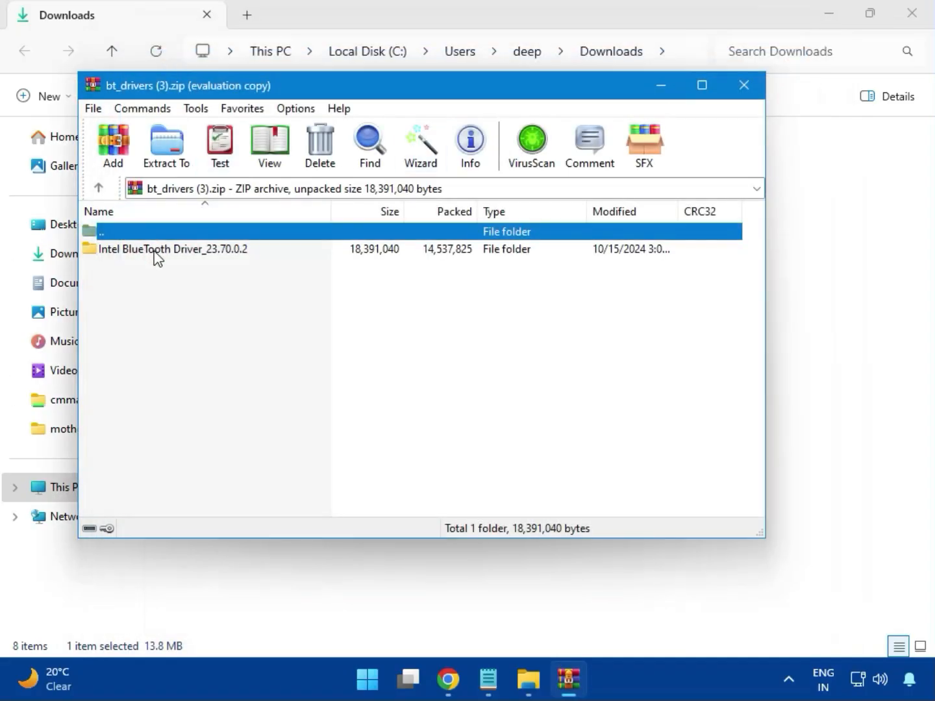
left_click(117, 250)
double_click(176, 250)
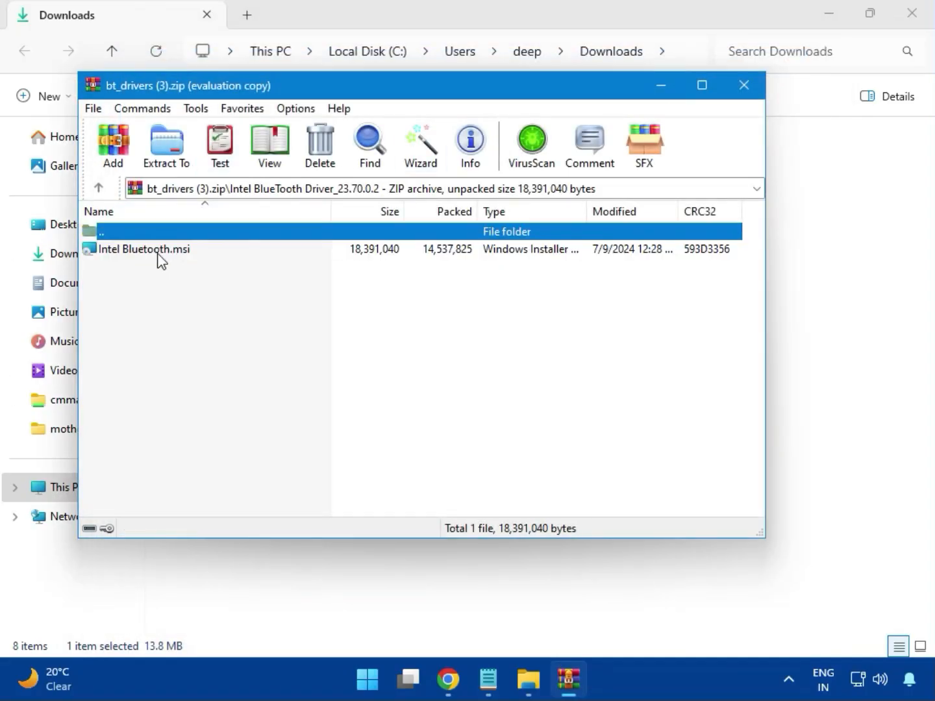
double_click(144, 249)
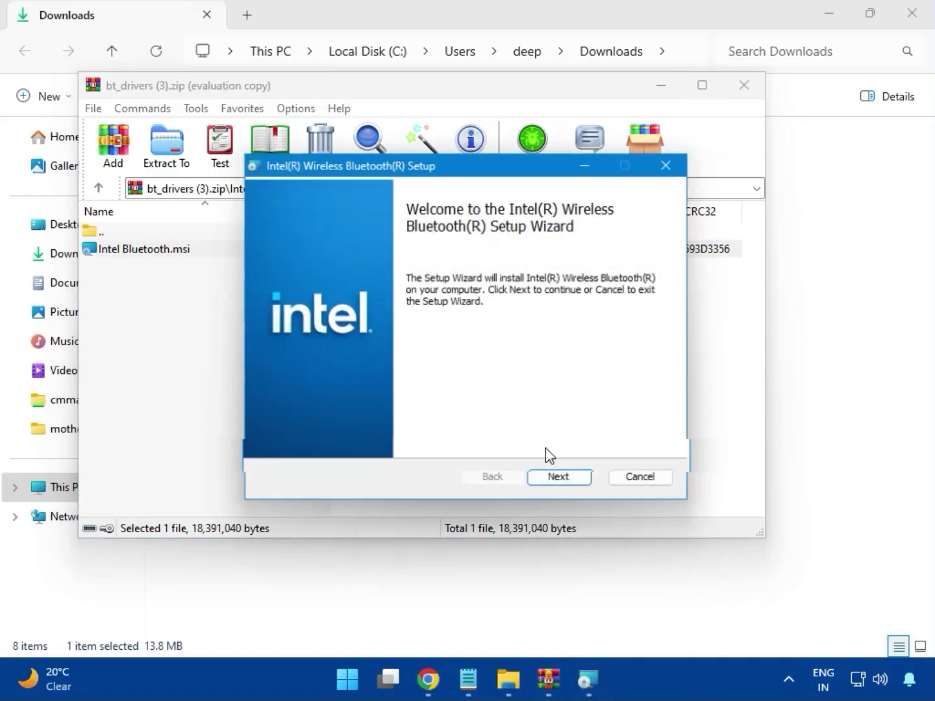
Step: Install Intel Wireless Bluetooth with the Typical setup type, accepting the license and allowing device changes, and close the wizard and archive
left_click(562, 481)
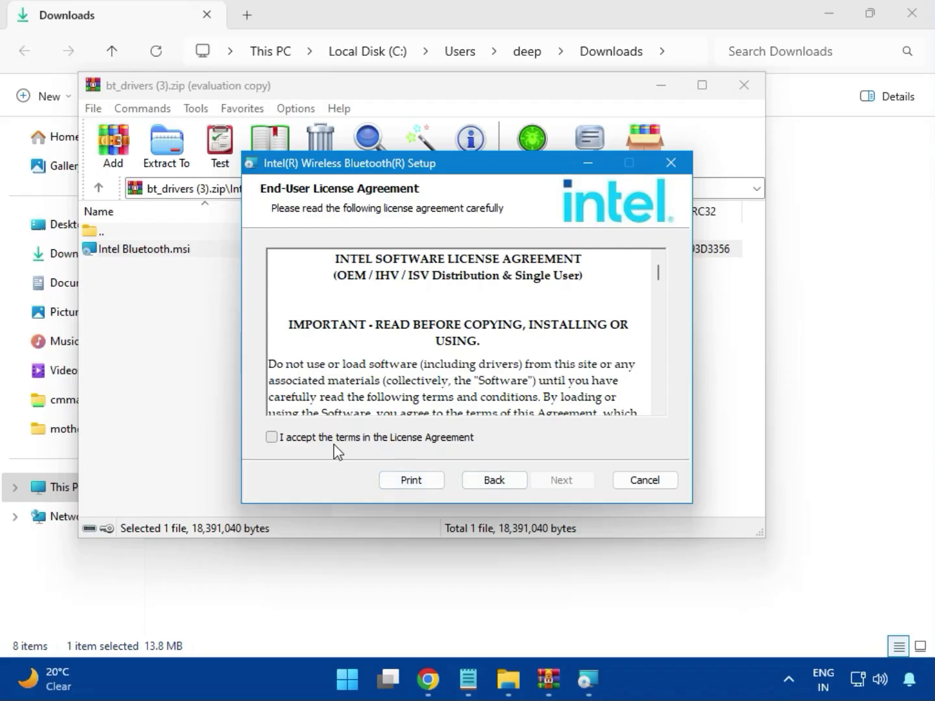
left_click(324, 441)
left_click(556, 479)
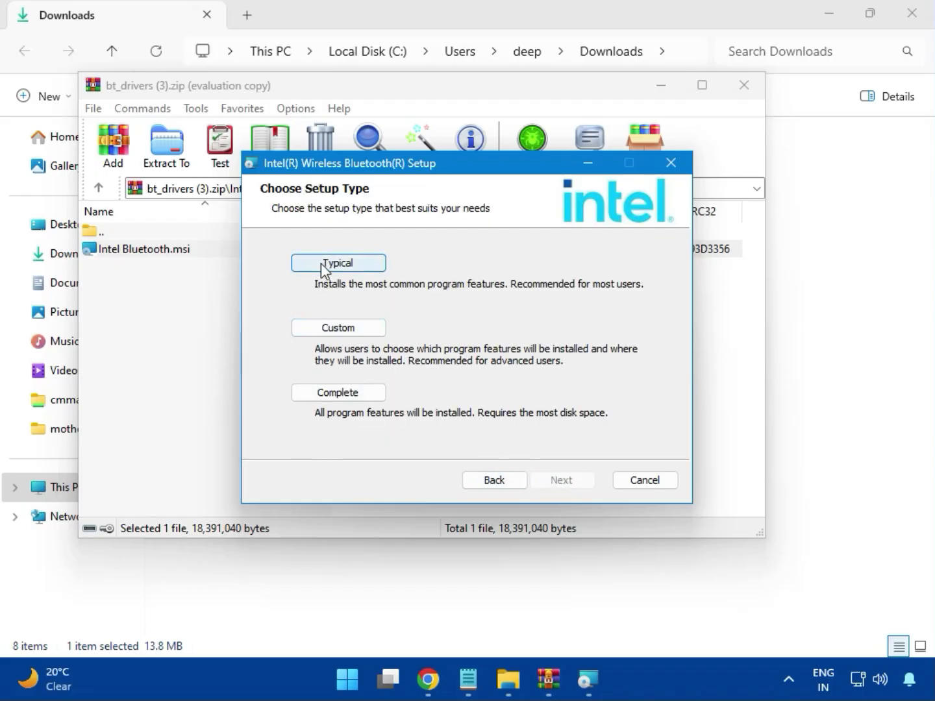
left_click(323, 265)
left_click(537, 480)
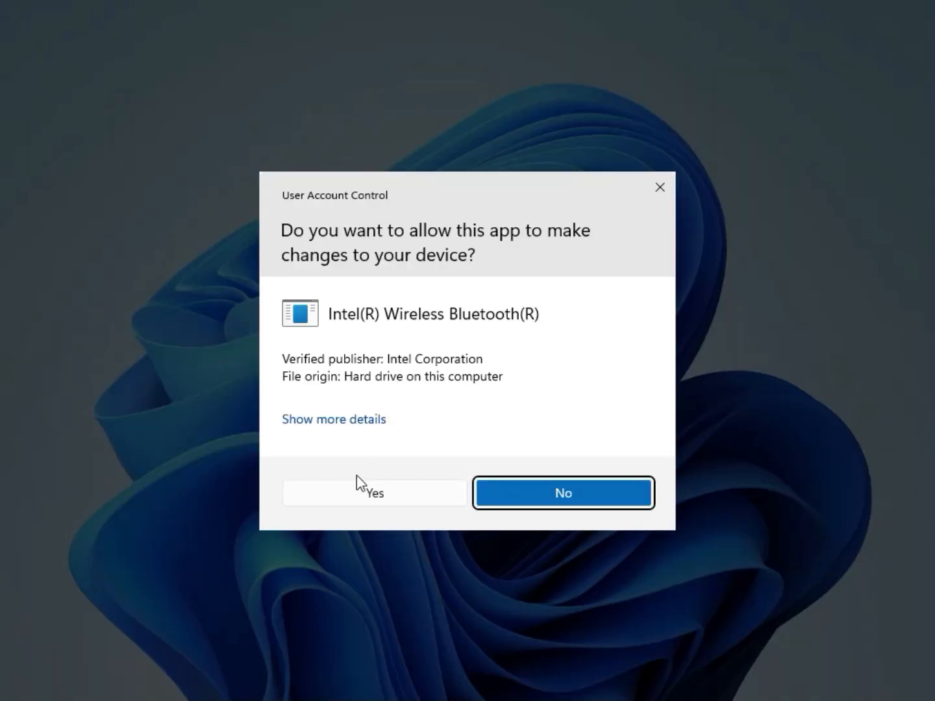
left_click(364, 493)
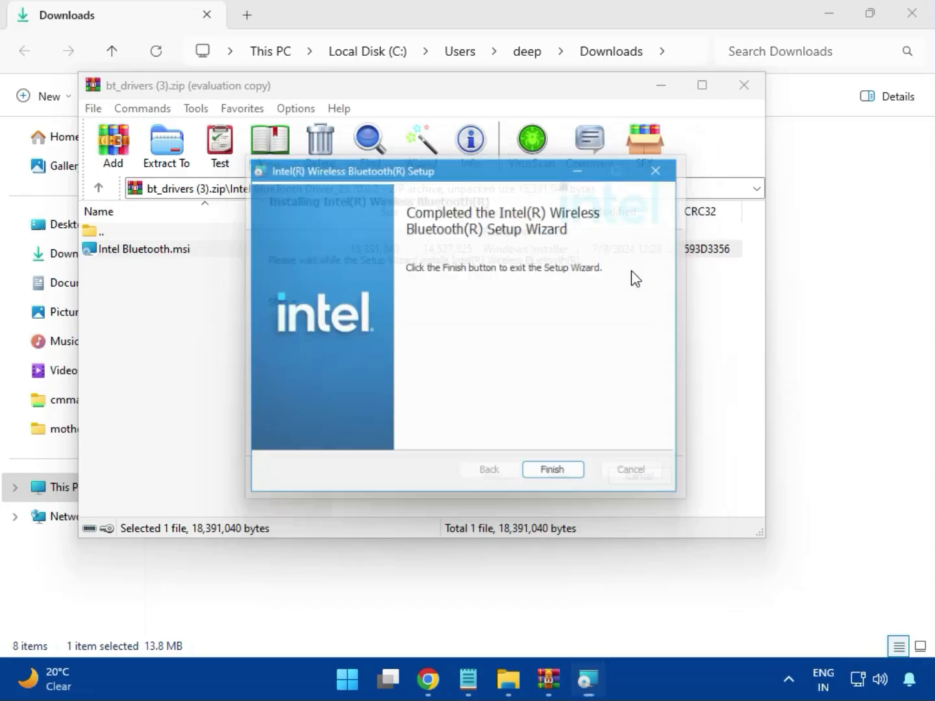
left_click(562, 480)
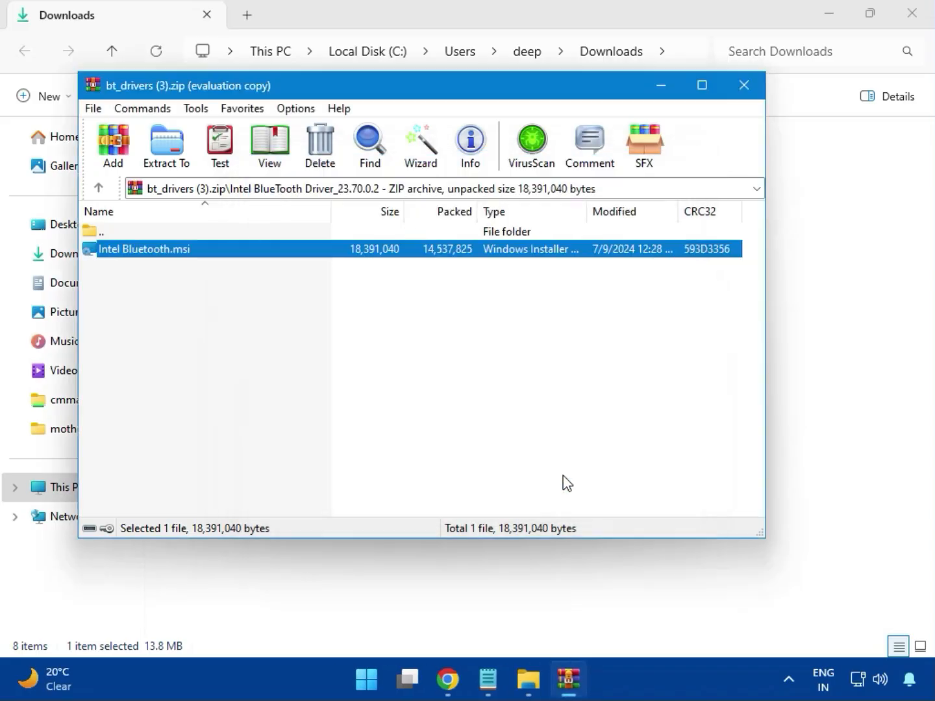
left_click(743, 85)
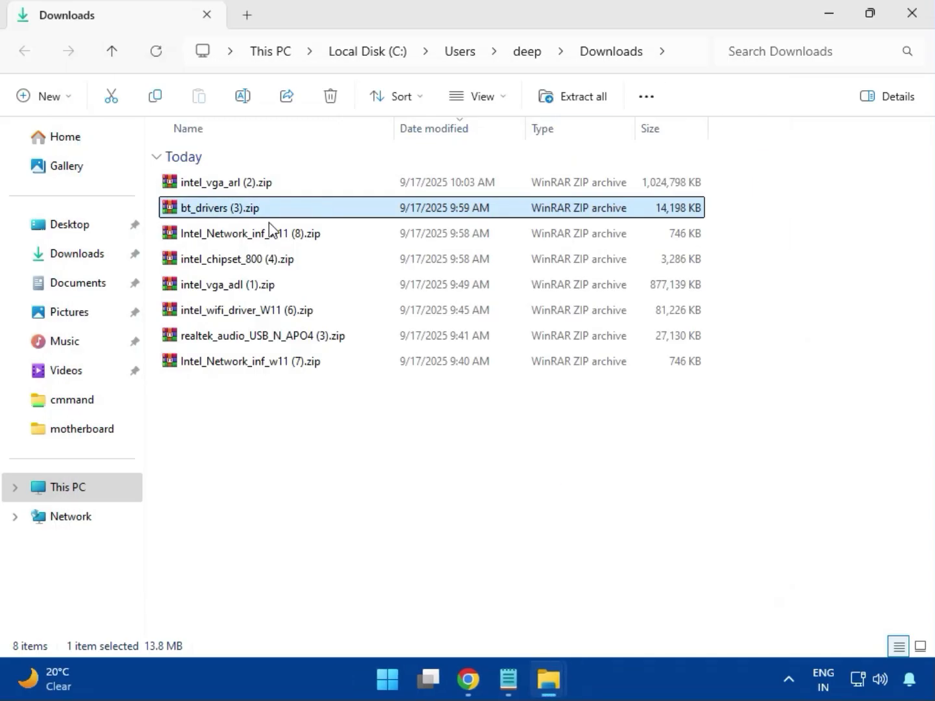
Step: Open the Intel_Network_inf_w11 (8).zip archive and enter its W11 folder
left_click(243, 246)
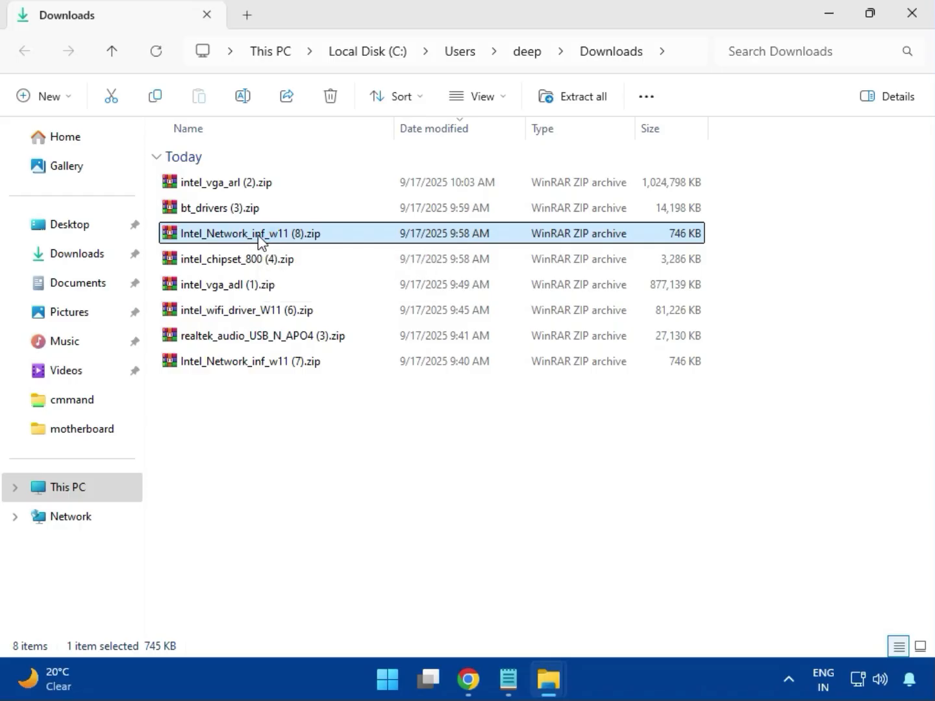
double_click(258, 235)
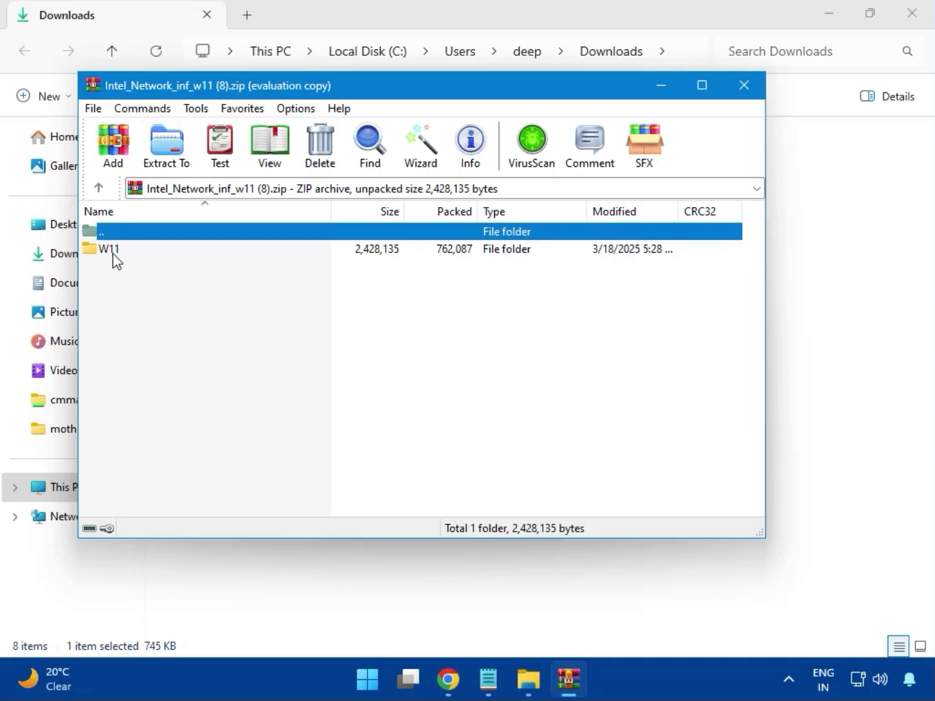
left_click(115, 260)
double_click(119, 261)
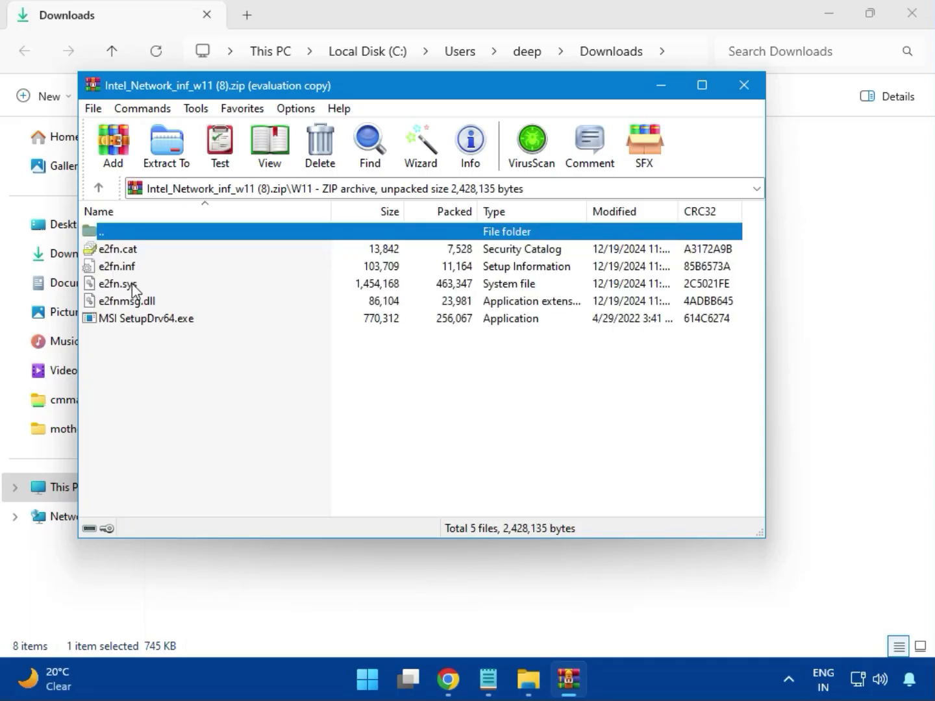
Step: Run MSI SetupDrv64.exe with permission to make changes to the device, and close the driver setup and the archive
double_click(175, 323)
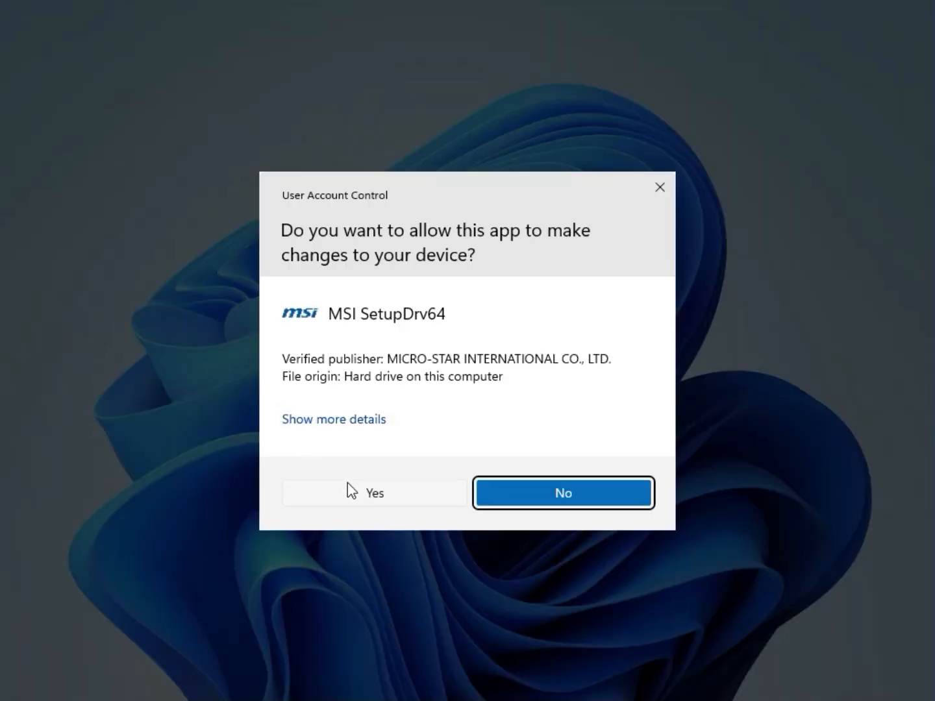
left_click(348, 490)
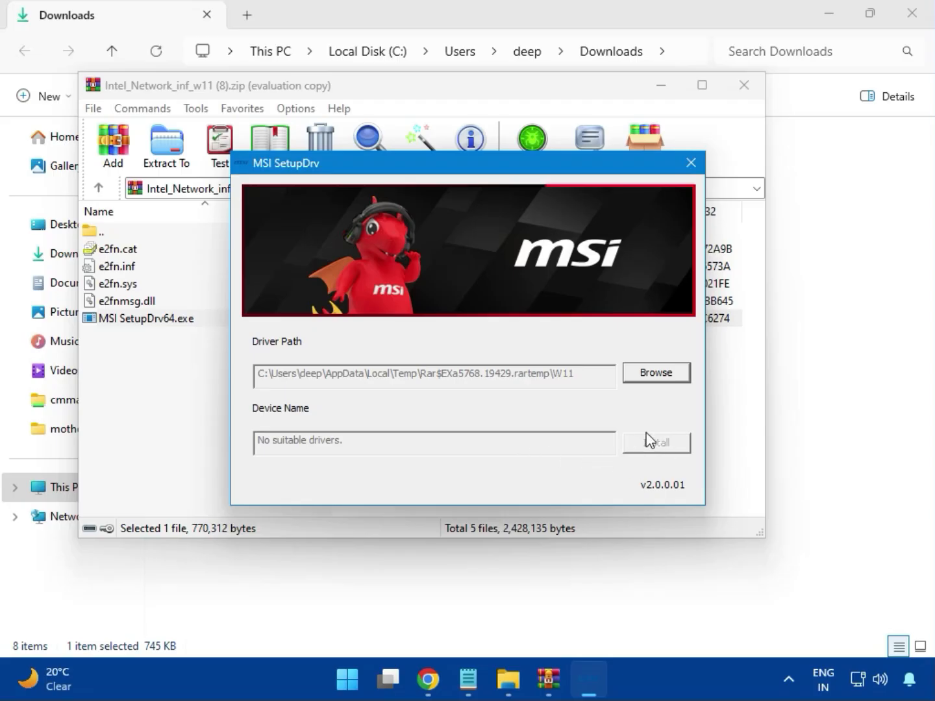
left_click(690, 163)
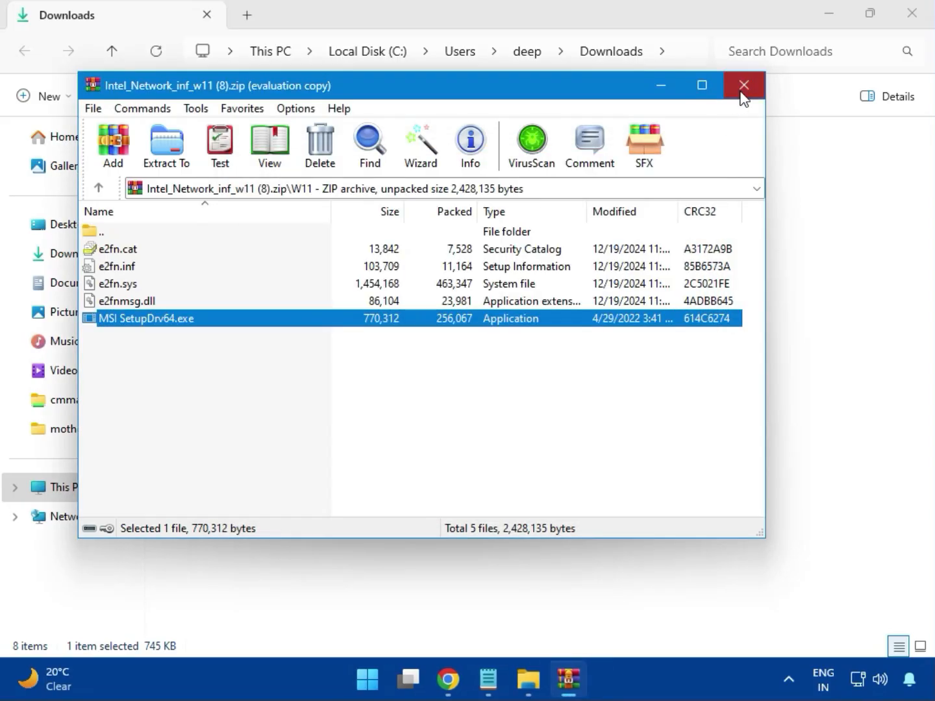
left_click(743, 87)
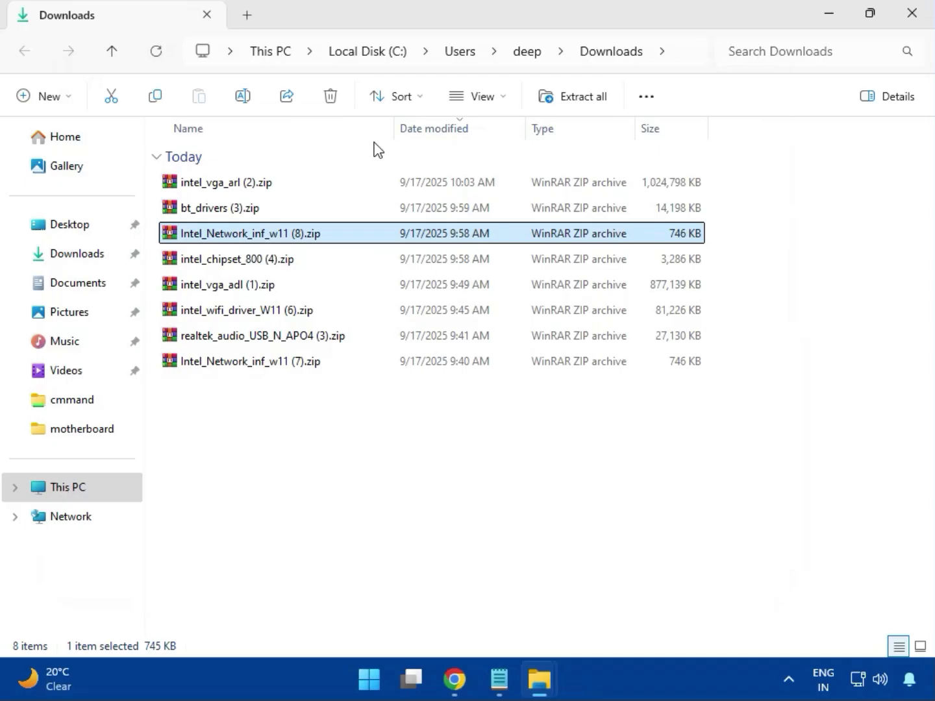
Step: Open the intel_chipset_800 (4).zip archive, dismiss the WinRAR purchase notice, and enter the Intel Chipset Driver_10.1.20062.8627 folder
left_click(215, 261)
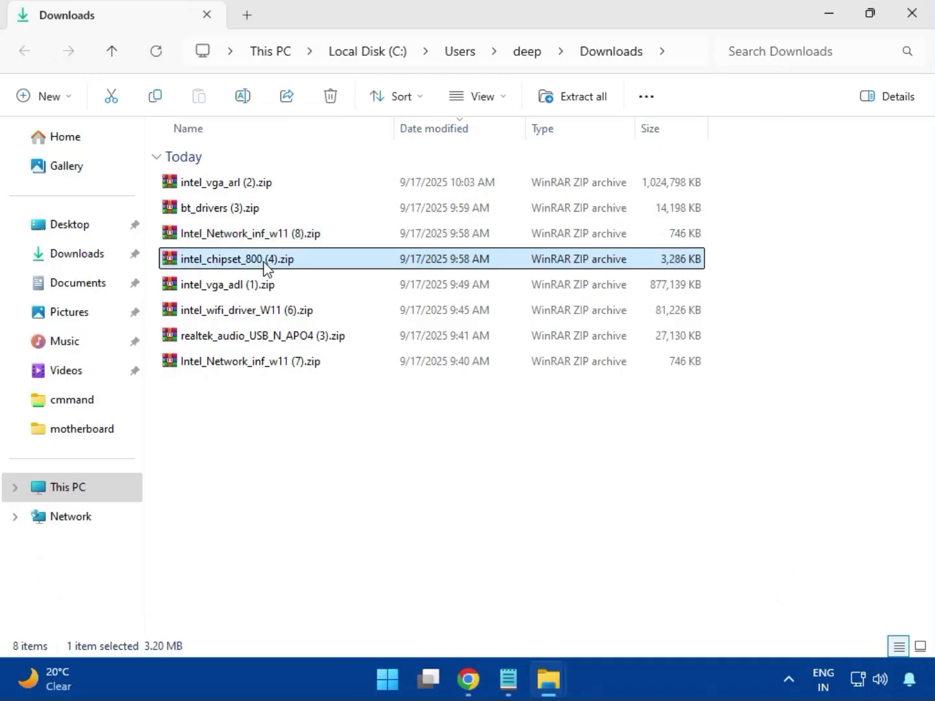
double_click(266, 266)
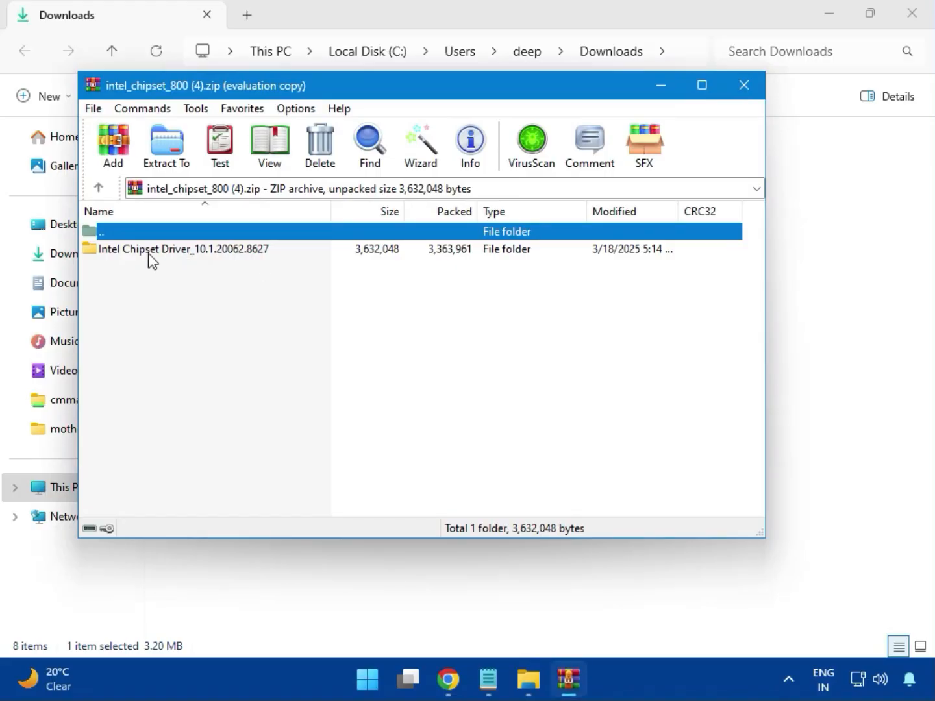
left_click(133, 259)
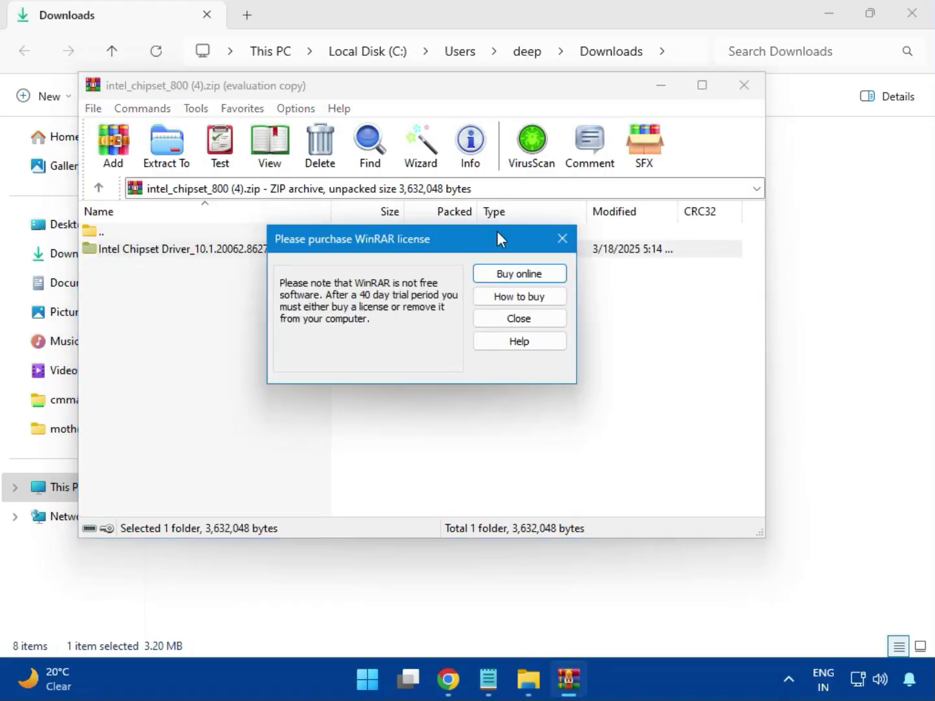
left_click(562, 239)
double_click(229, 253)
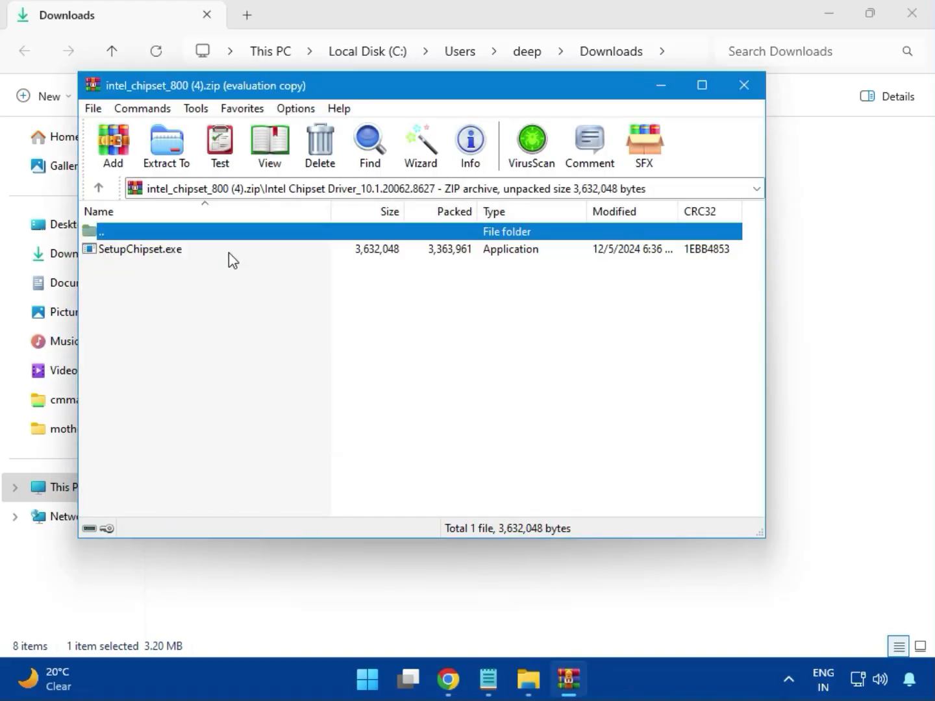
Step: Try to install Intel Chipset Device Software from SetupChipset.exe, accepting the license agreement, and close the setup and the archive
double_click(149, 255)
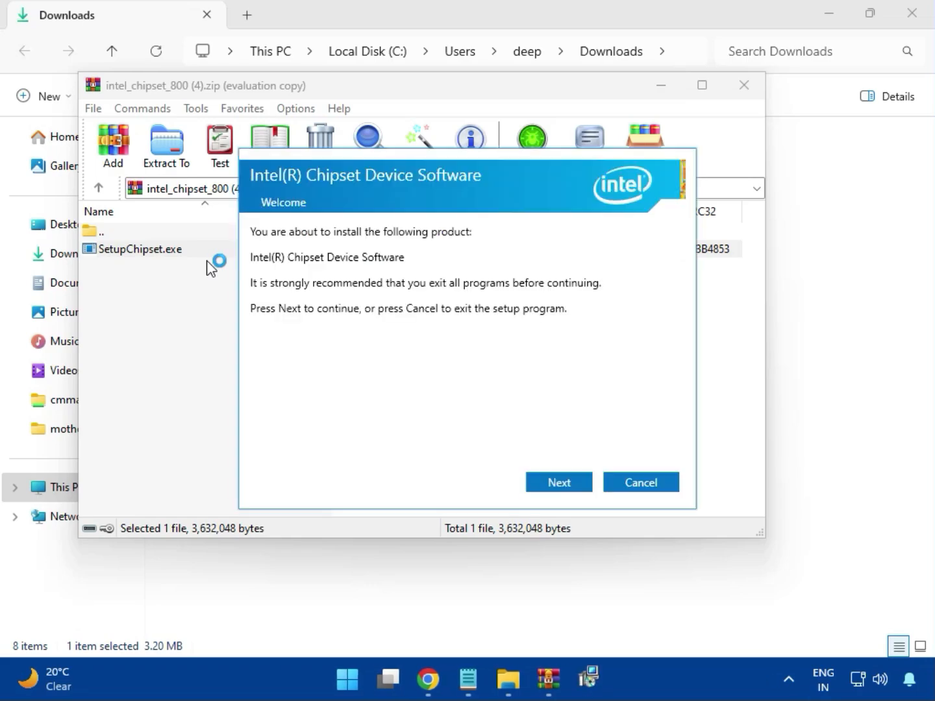
left_click(561, 482)
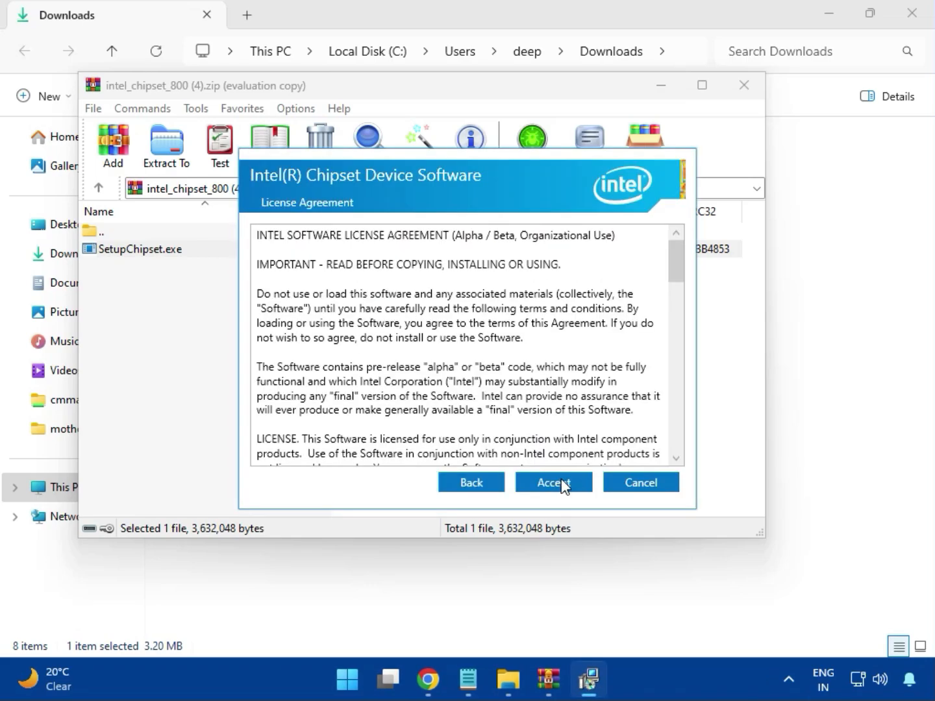
left_click(559, 483)
left_click(559, 483)
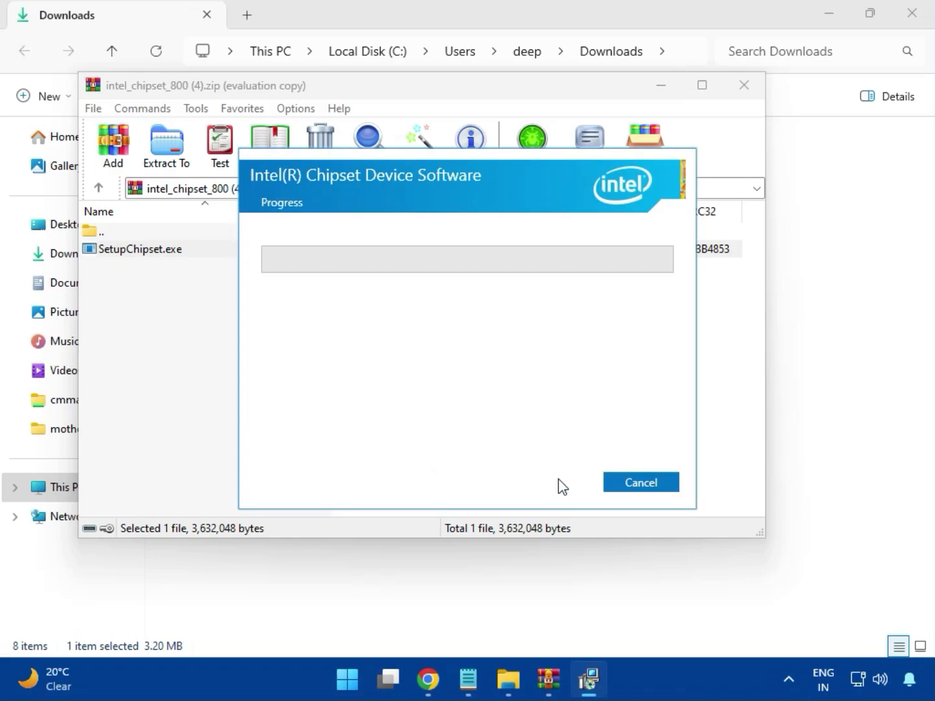
left_click(415, 495)
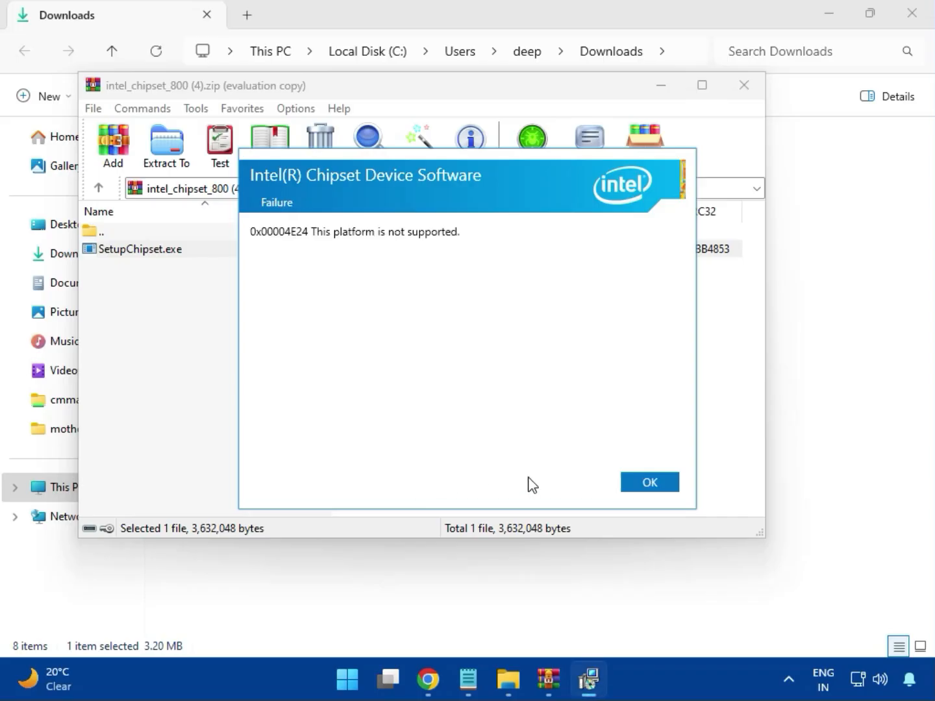
left_click(636, 483)
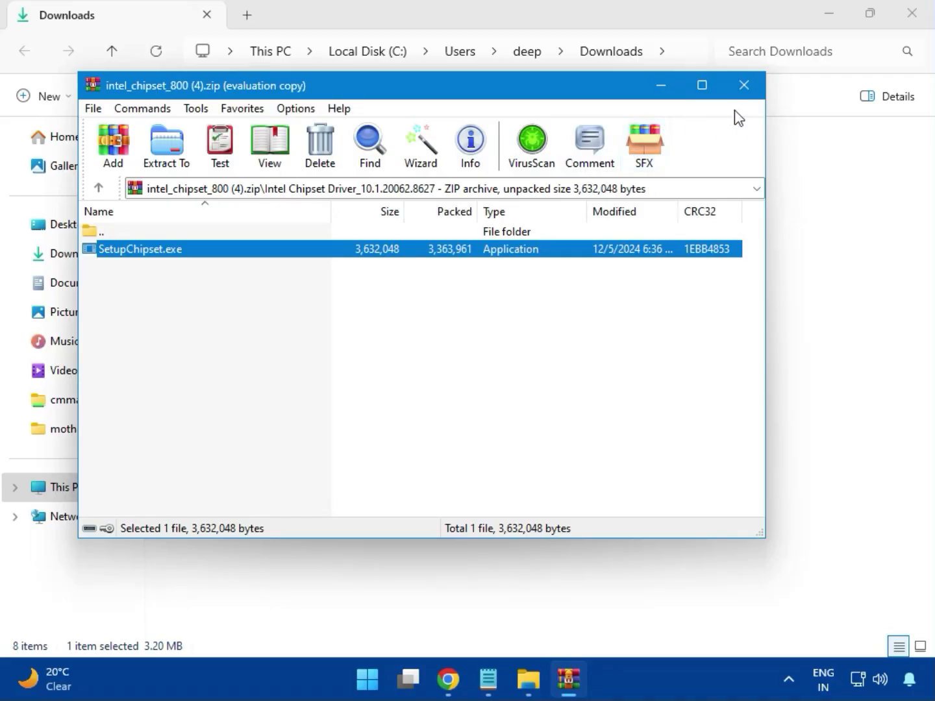
left_click(743, 90)
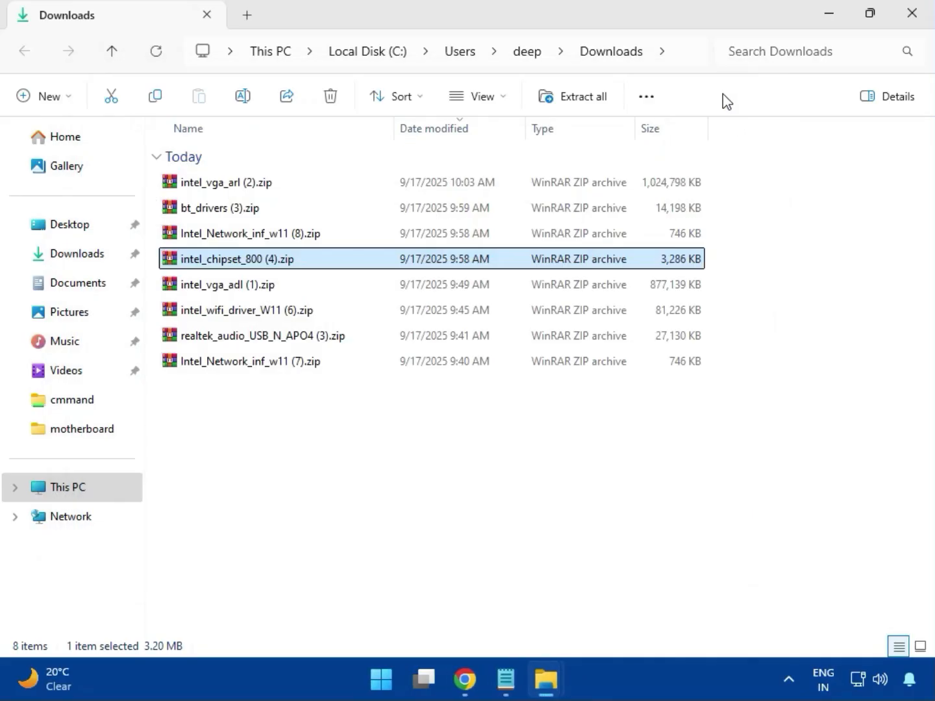
Step: Open the intel_vga_adl (1).zip archive to view its contents, and close it
left_click(239, 288)
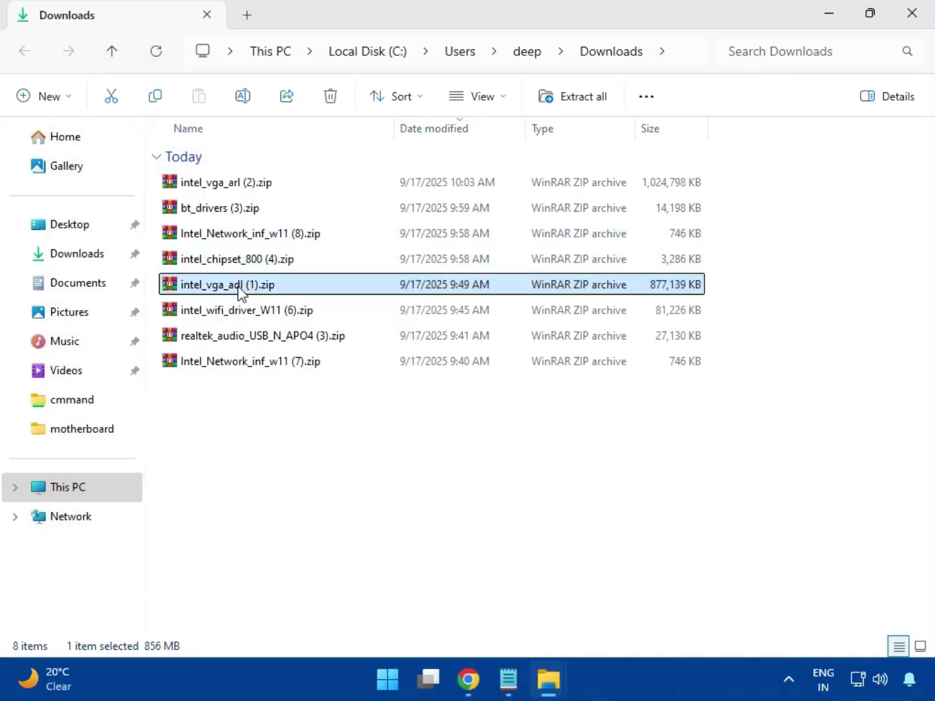
double_click(229, 279)
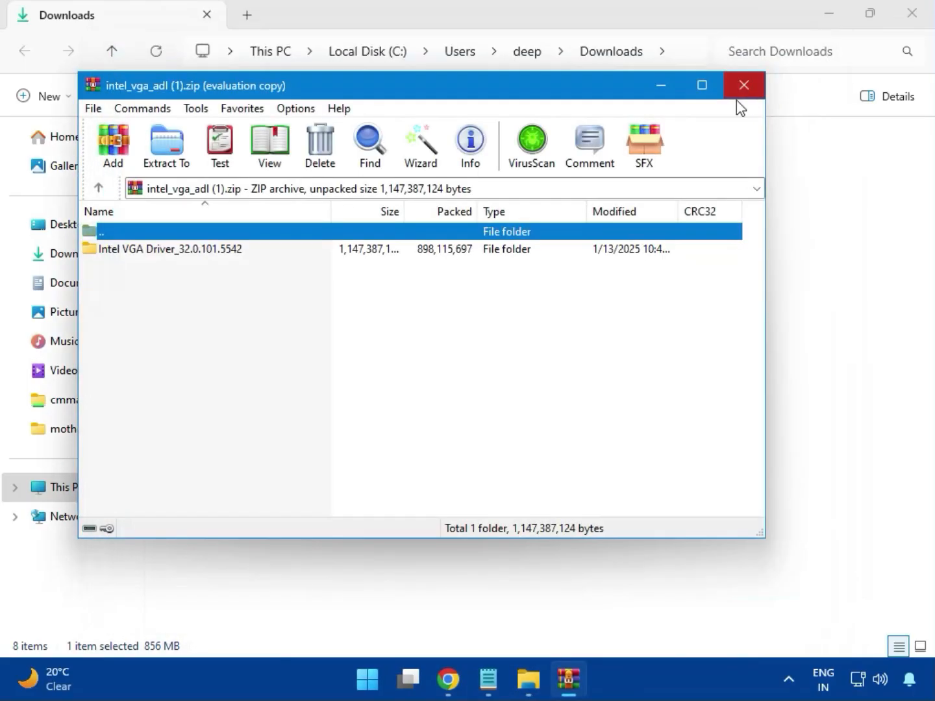
left_click(739, 93)
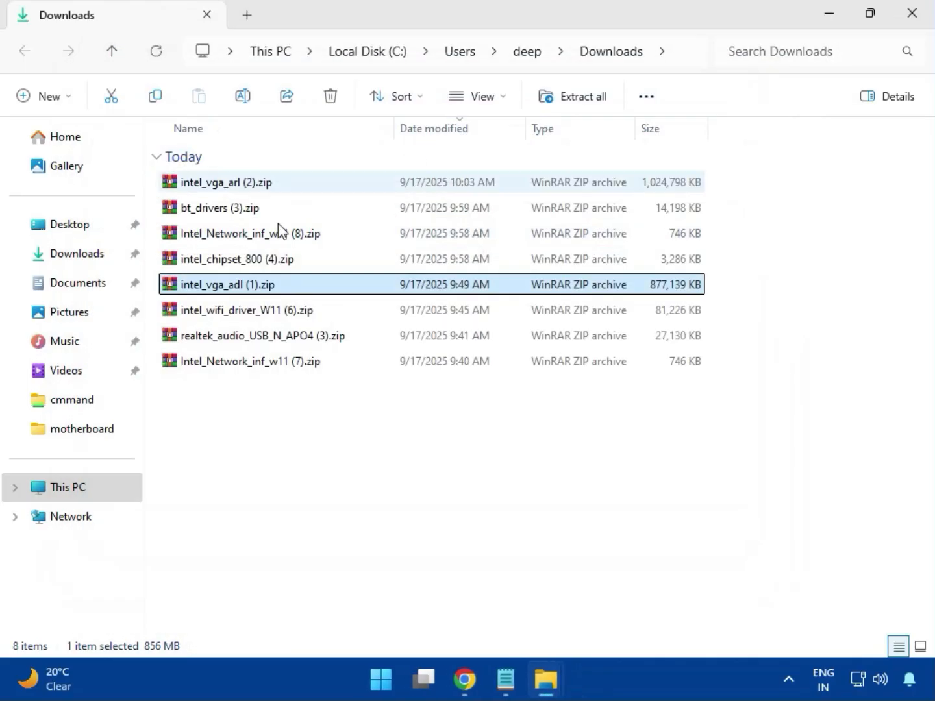
Step: Open the intel_wifi_driver_W11 (6).zip archive, dismiss the WinRAR purchase notice, and enter the Intel WIFI Driver_23.40.0.4 folder
left_click(239, 313)
double_click(236, 312)
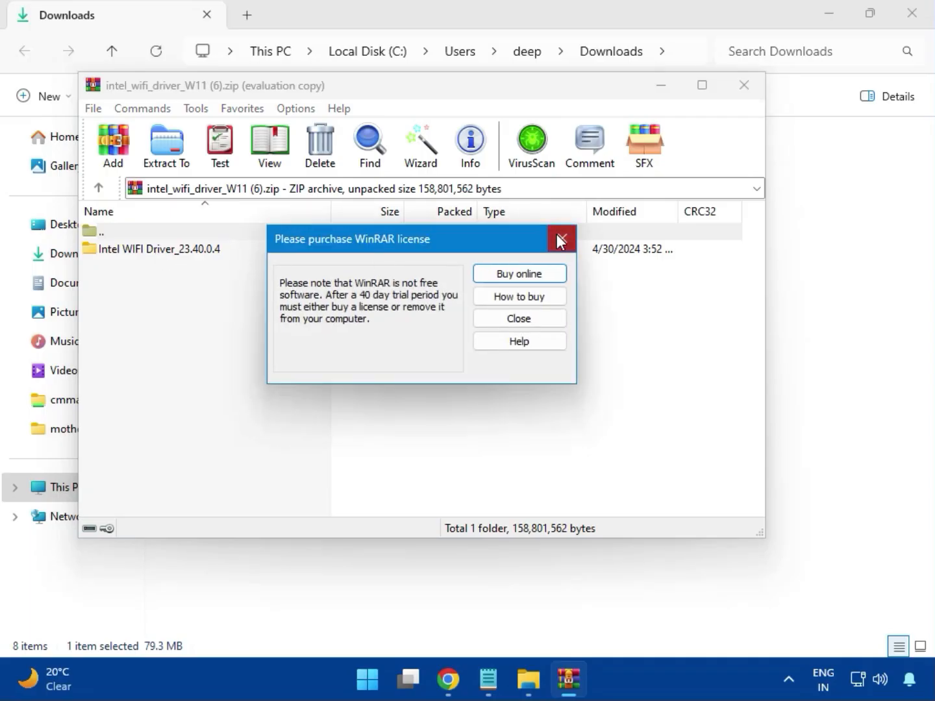
left_click(560, 241)
double_click(151, 249)
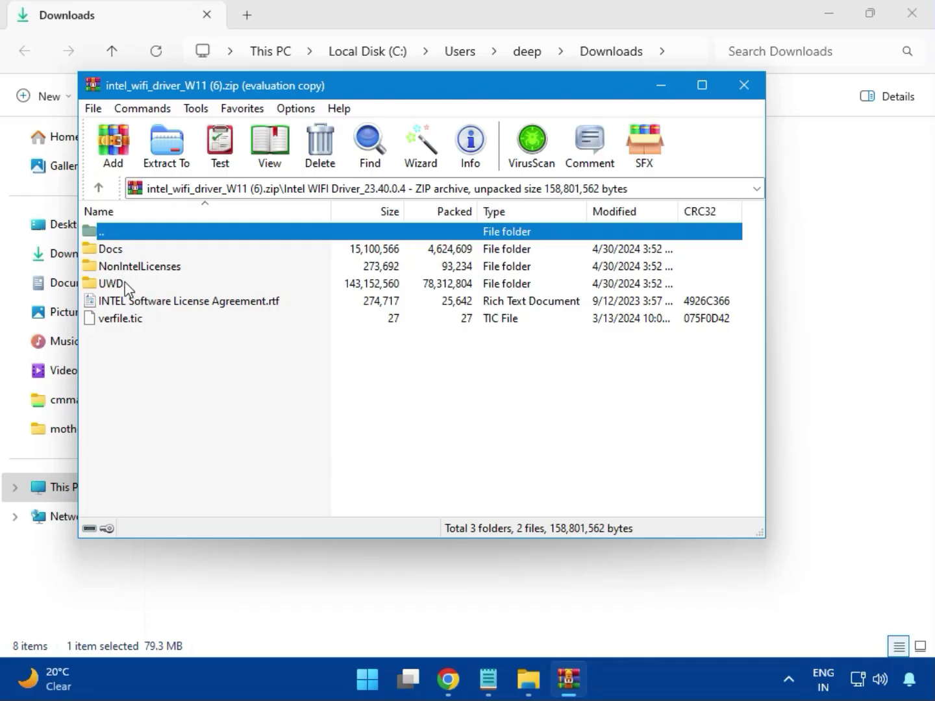
Step: Enter the UWD\Win64 folder of the WiFi driver archive and look through the files in its Drivers subfolder
double_click(123, 284)
double_click(123, 251)
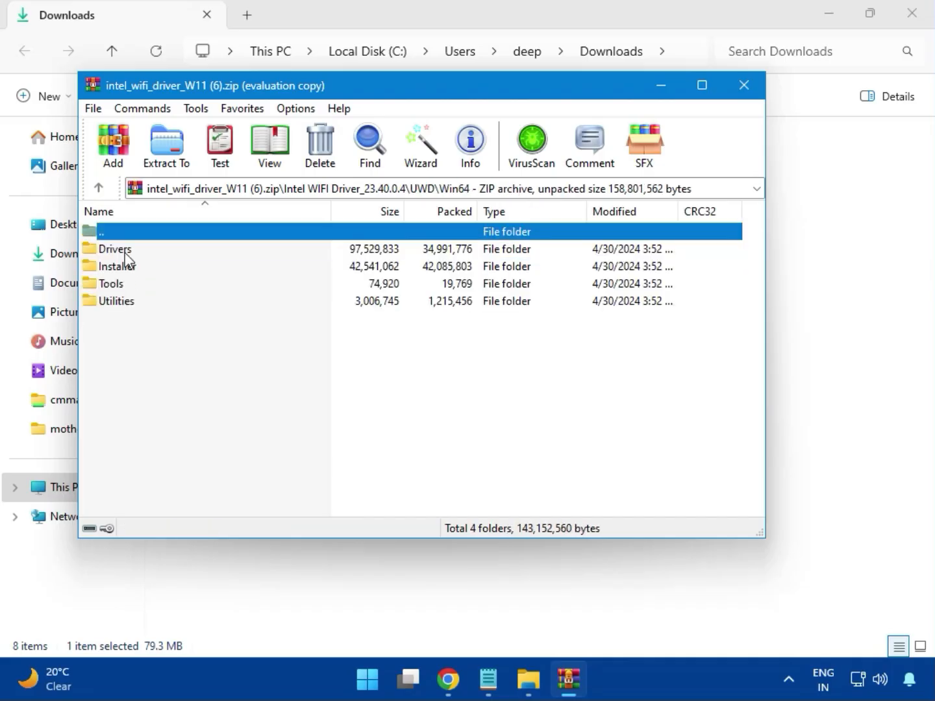
double_click(126, 251)
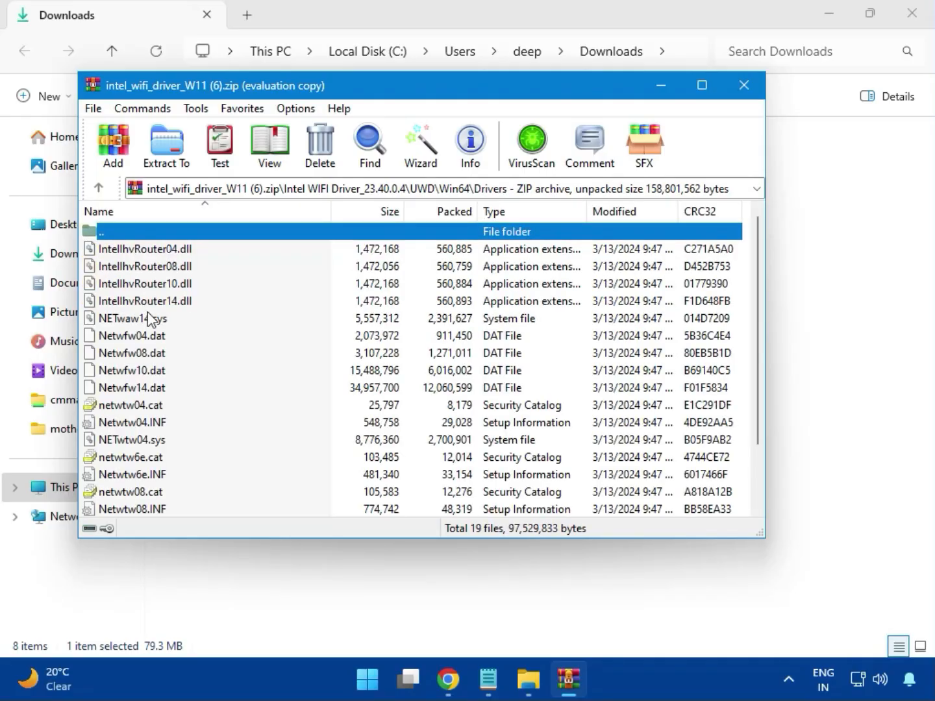
scroll(166, 370, "down", 1)
scroll(172, 385, "down", 1)
scroll(171, 409, "up", 2)
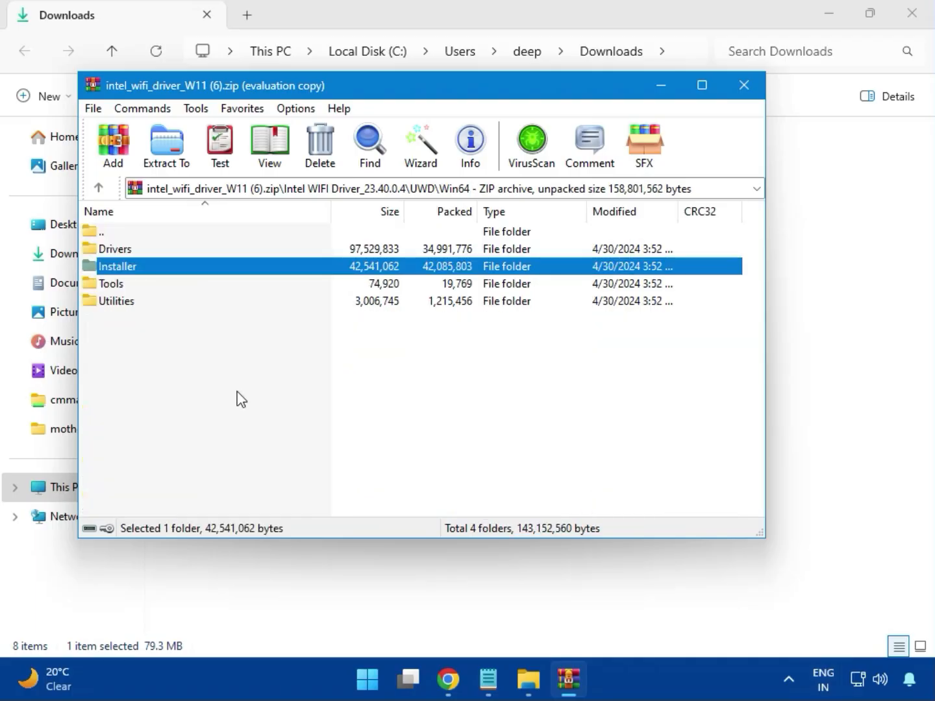
Step: Open the Installer folder under UWD\Win64 and run WirelessSetup.exe
double_click(132, 272)
left_click(130, 272)
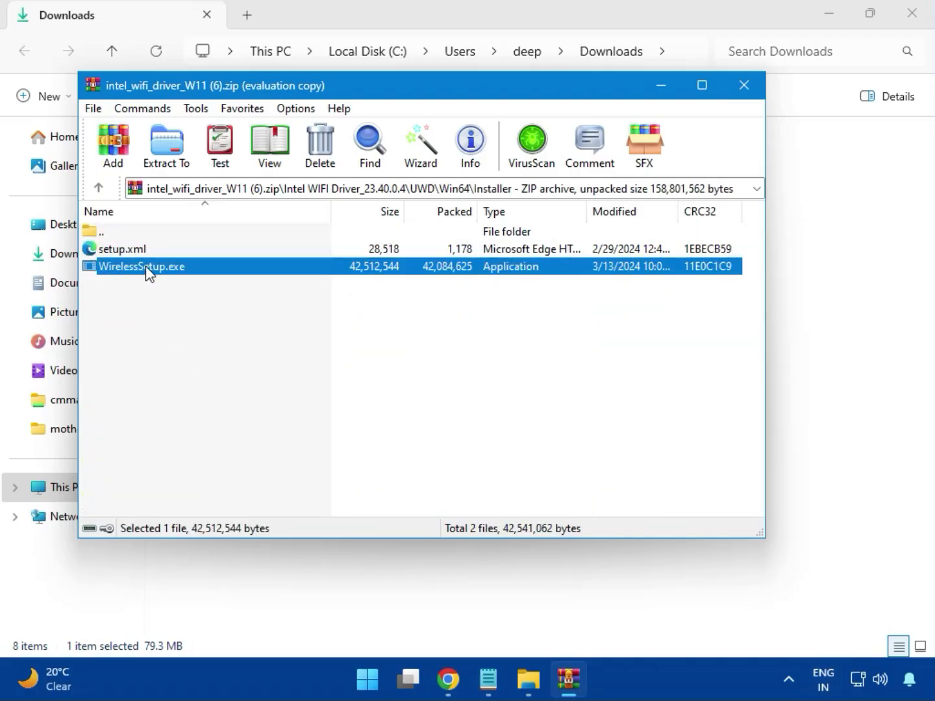
double_click(149, 272)
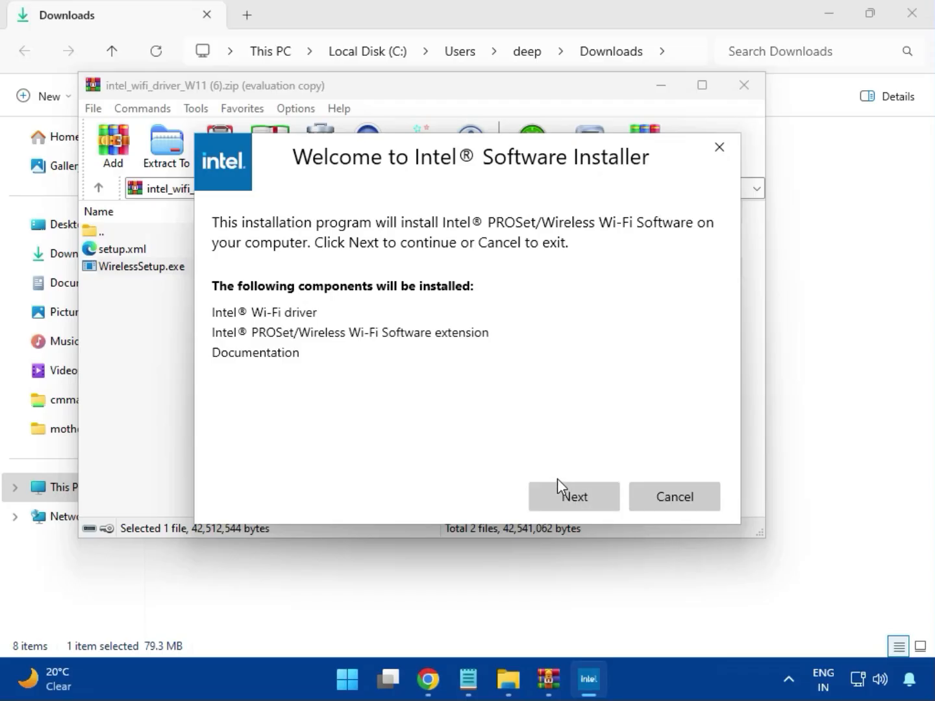
Step: Install Intel PROSet/Wireless Wi-Fi Software, accepting the license terms and allowing changes to the device, and close the installer and the archive
left_click(572, 490)
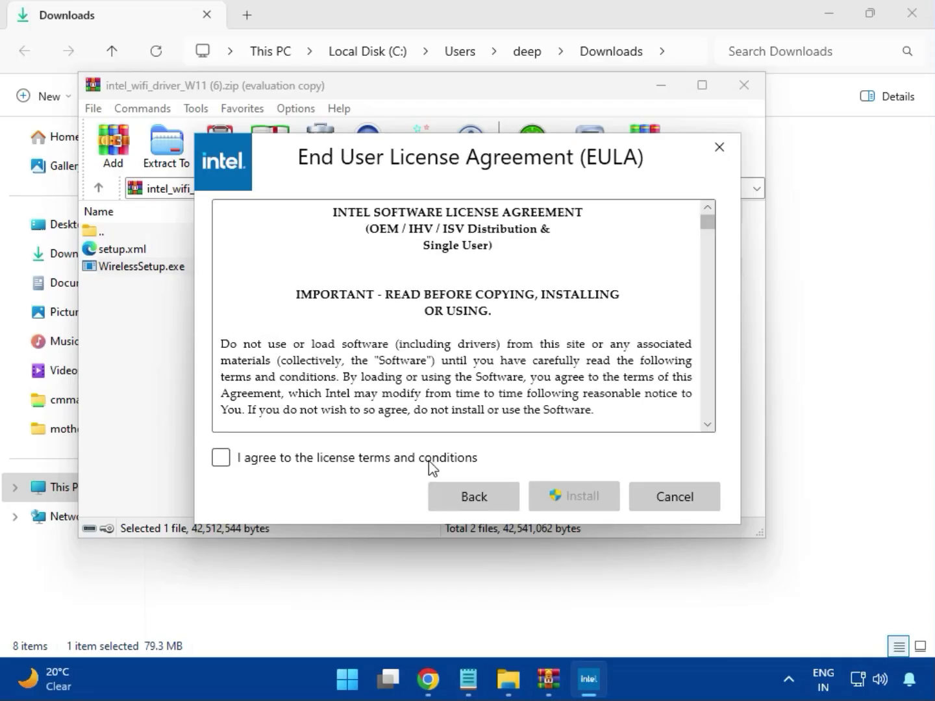
left_click(404, 458)
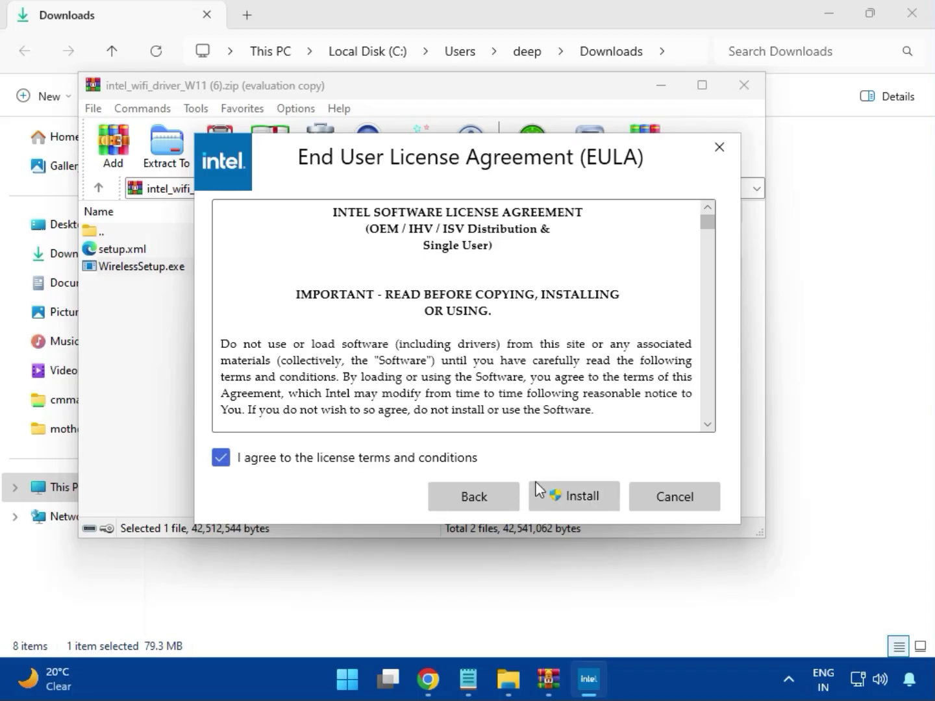
left_click(583, 501)
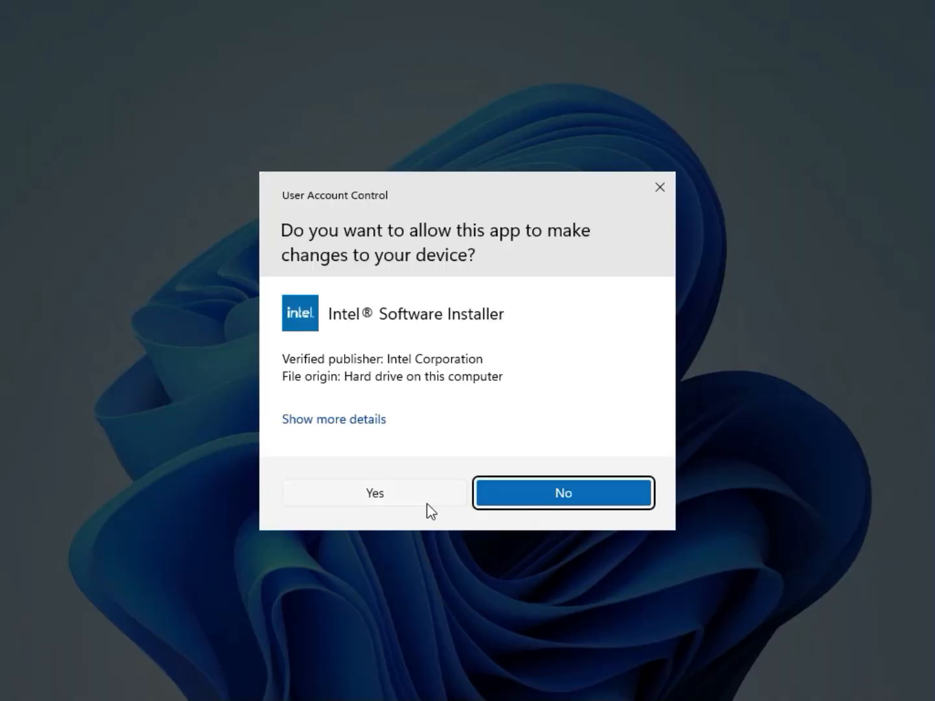
left_click(426, 504)
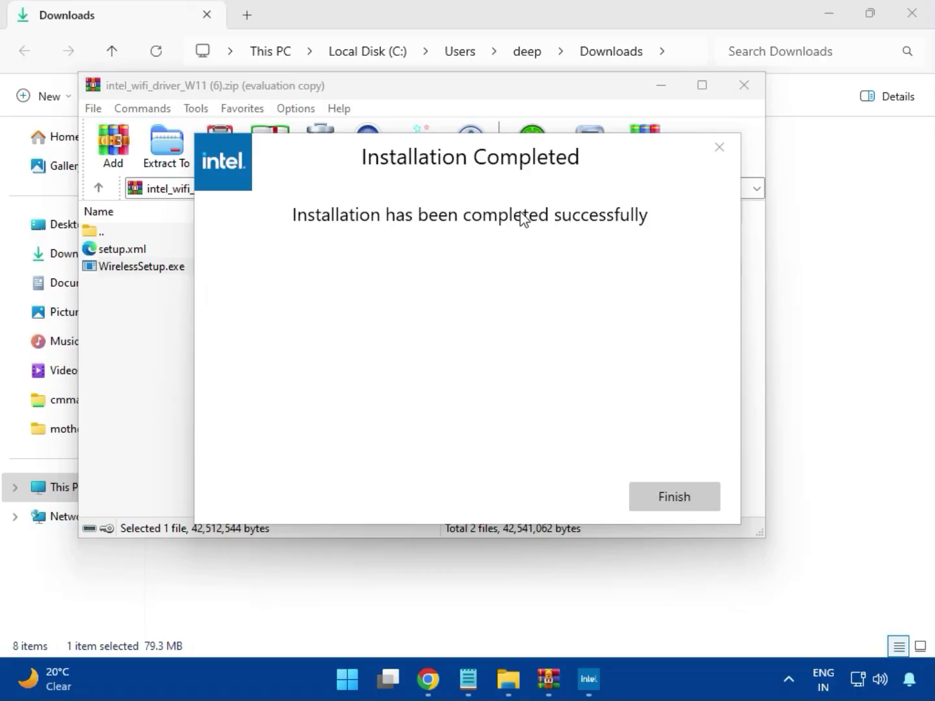
left_click(672, 497)
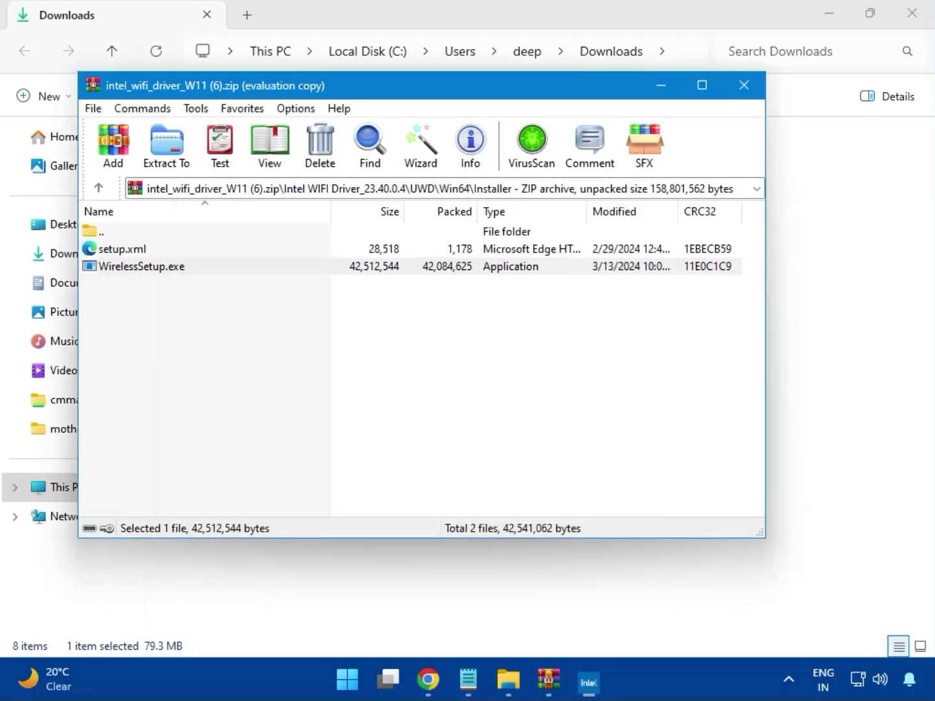
left_click(745, 90)
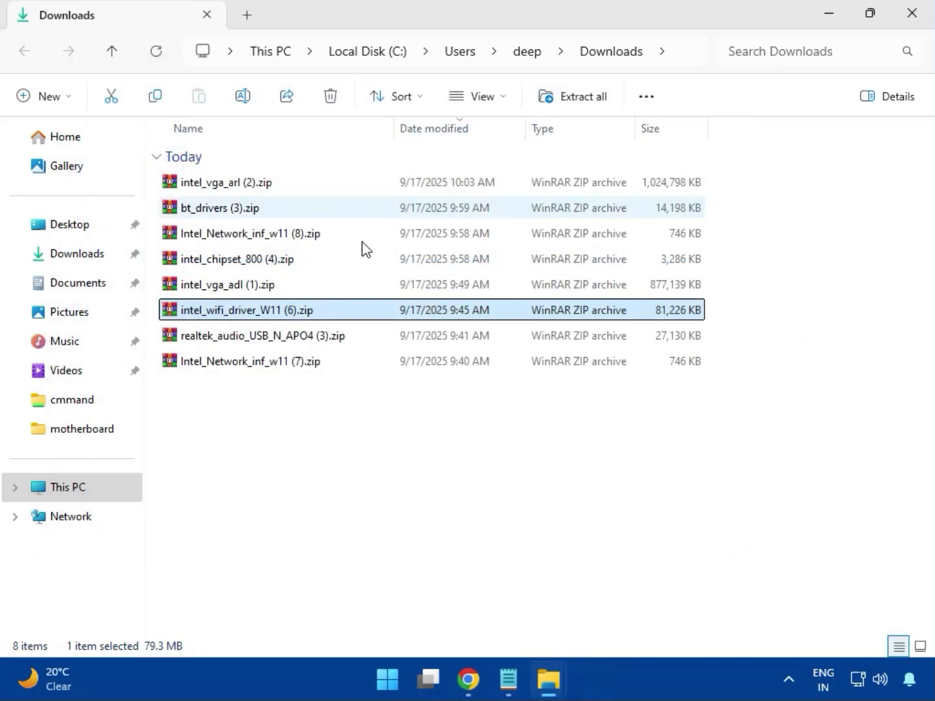
Step: Open the realtek_audio_USB_N_APO4 (3).zip archive, dismiss the WinRAR purchase notice, and enter the Realtek USB Universal Driver folder
double_click(289, 337)
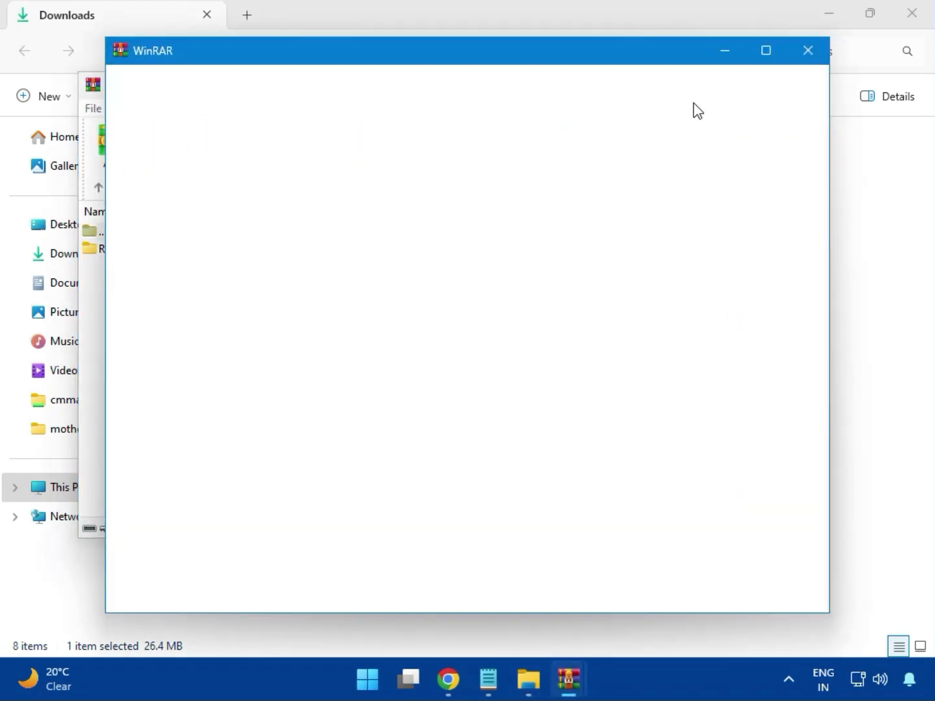
left_click(804, 55)
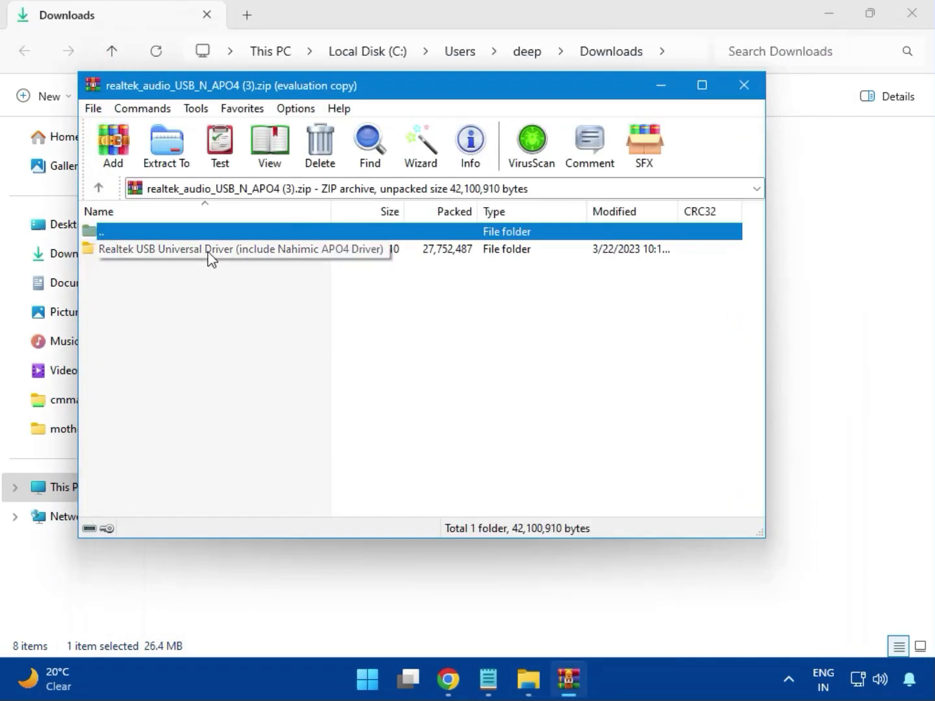
double_click(207, 254)
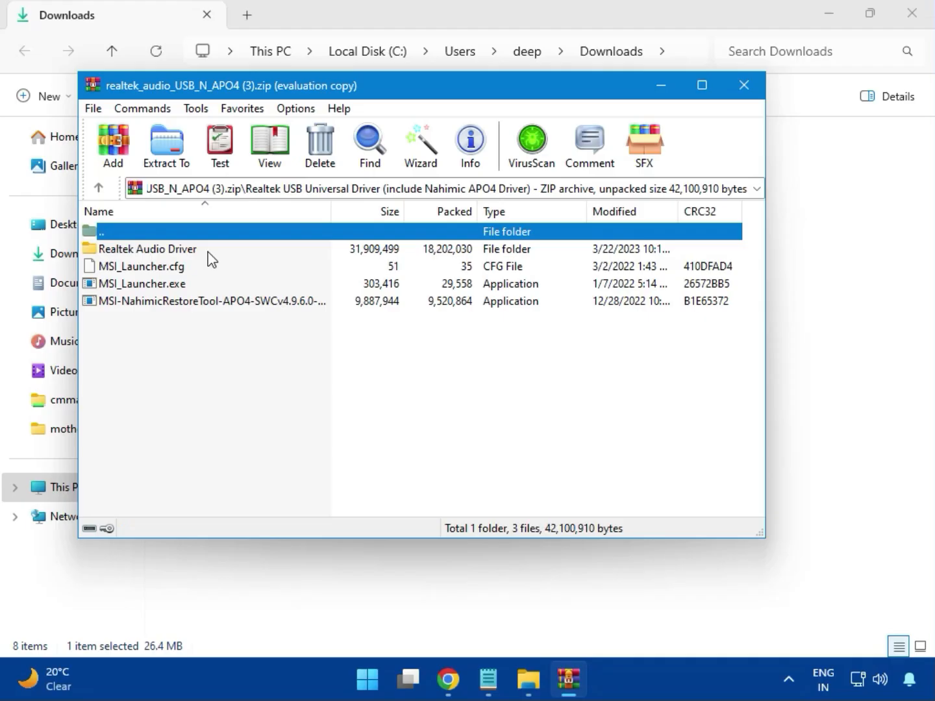
Step: Run MSI_Launcher.exe to install the Realtek audio driver, allowing the setup to make changes to the device
double_click(166, 285)
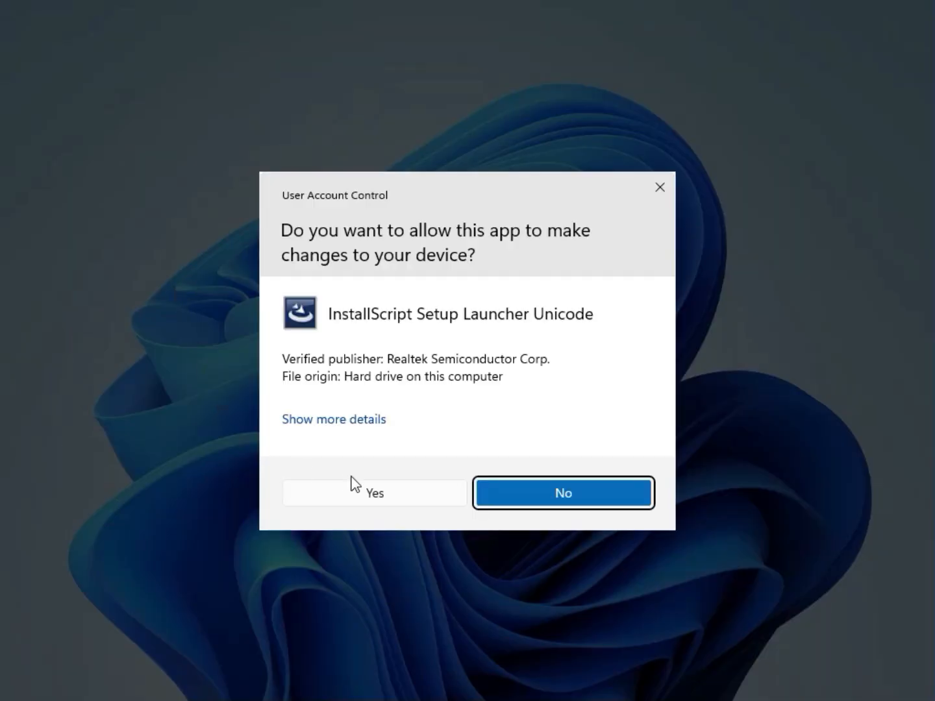
left_click(370, 491)
left_click(374, 487)
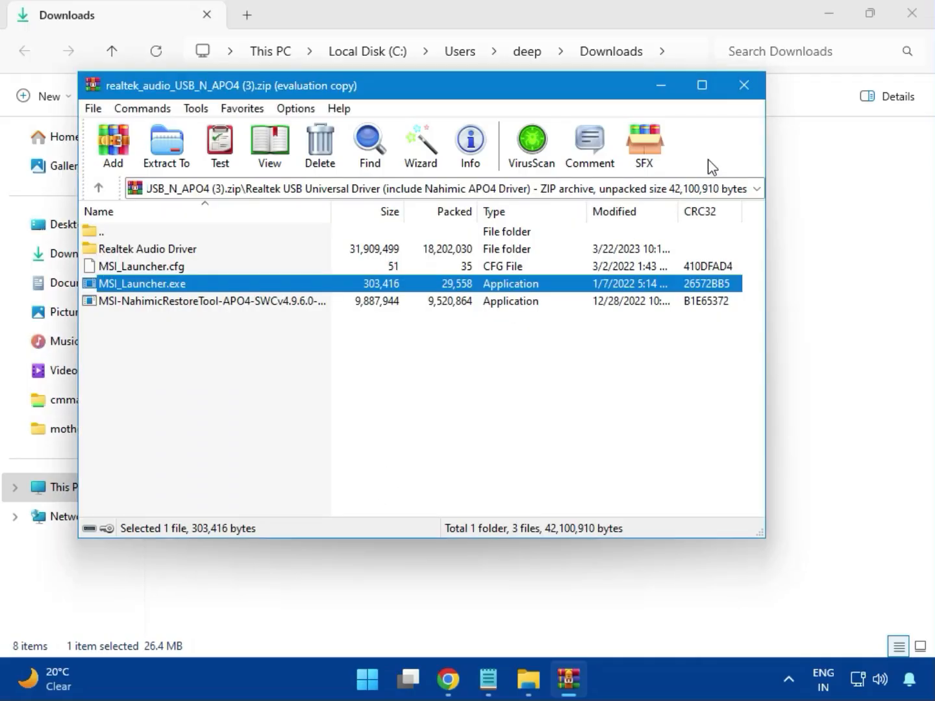
Step: Close the Realtek audio archive and the Downloads folder window
left_click(745, 93)
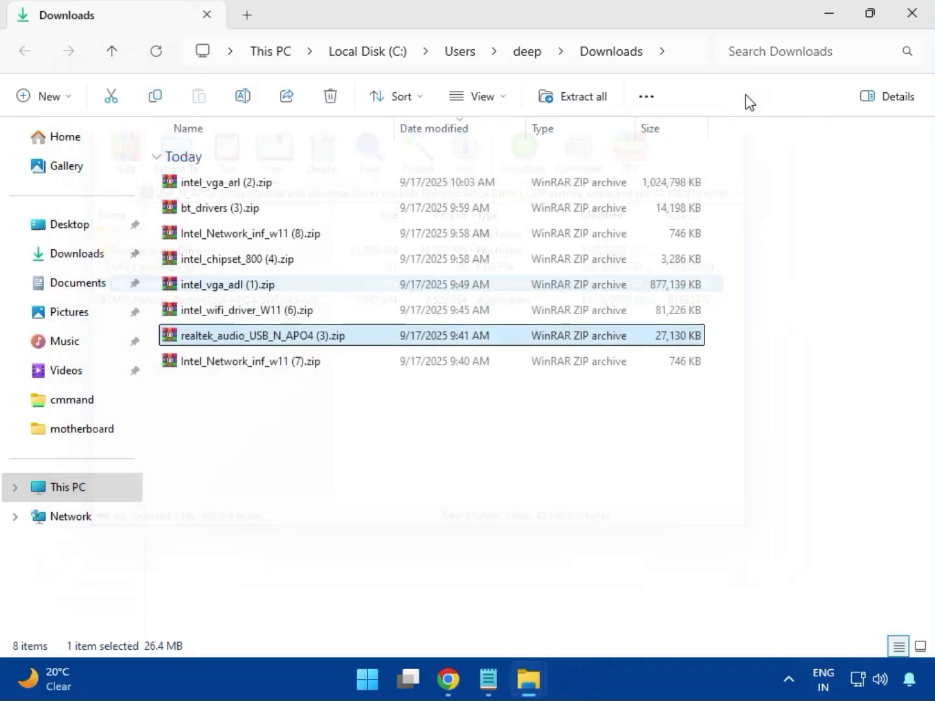
left_click(253, 365)
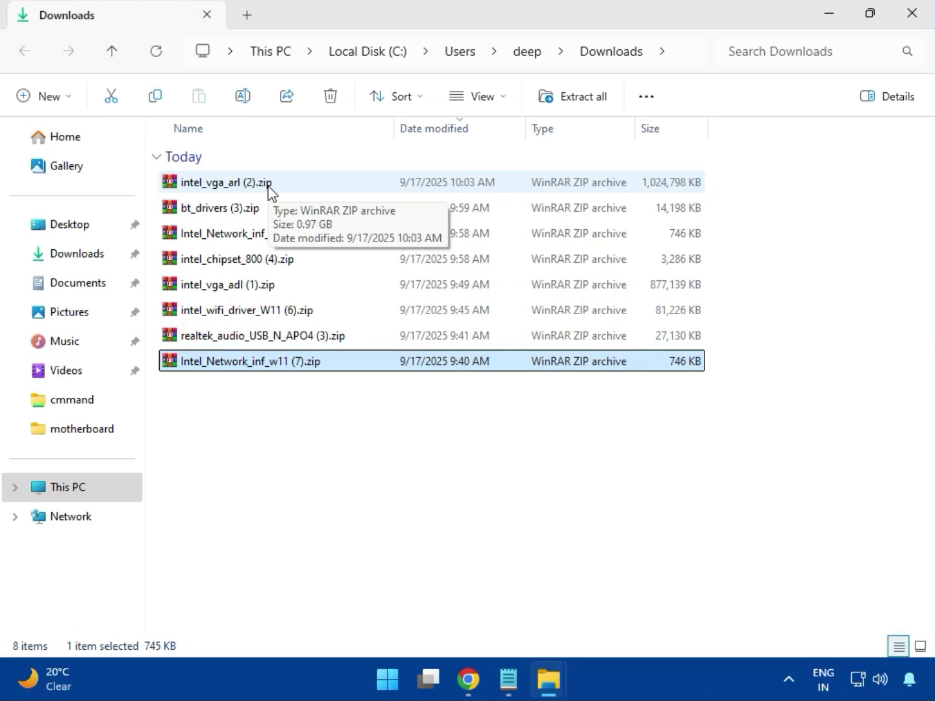
left_click(913, 14)
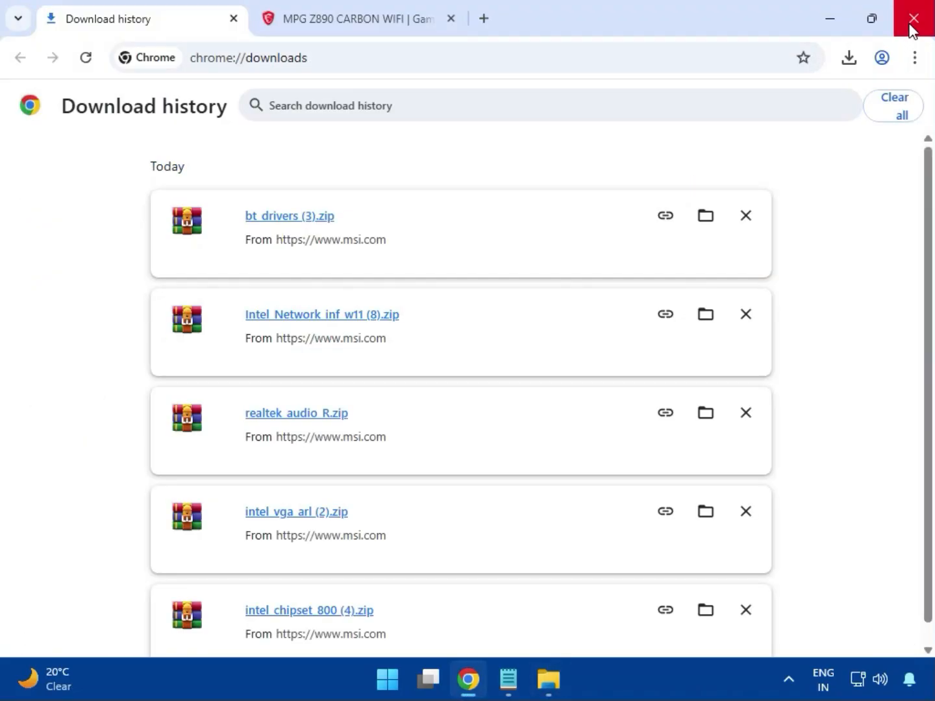